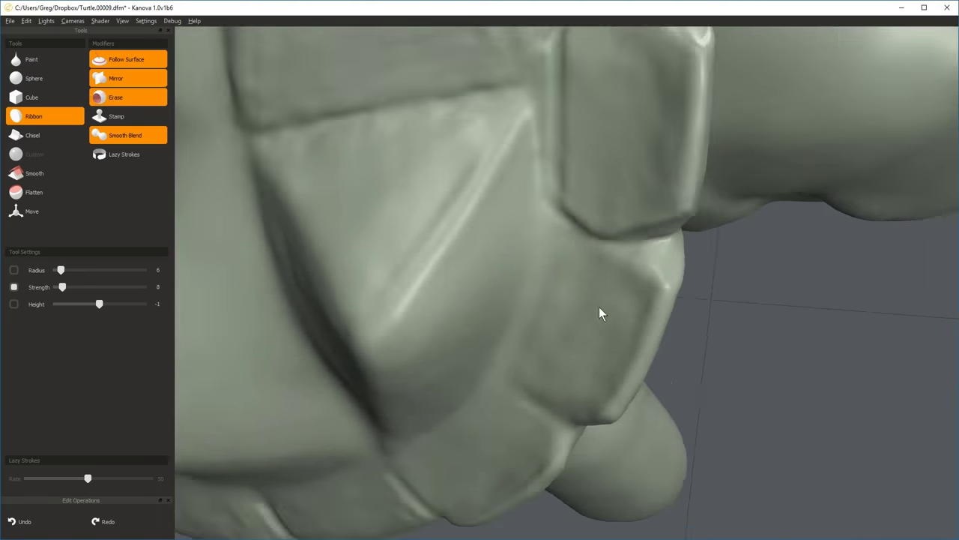
Shape the corners and edges of the front shell-rim plates with the Ribbon tool, using brush radii of 3 and 4.
key(bracketleft)
key(bracketleft)
key(bracketleft)
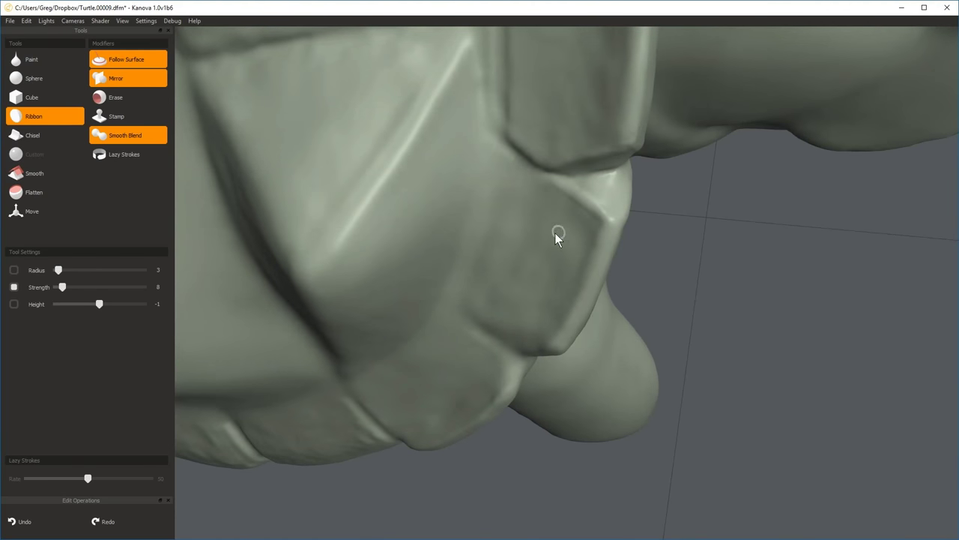
middle_drag(532, 174, 547, 199)
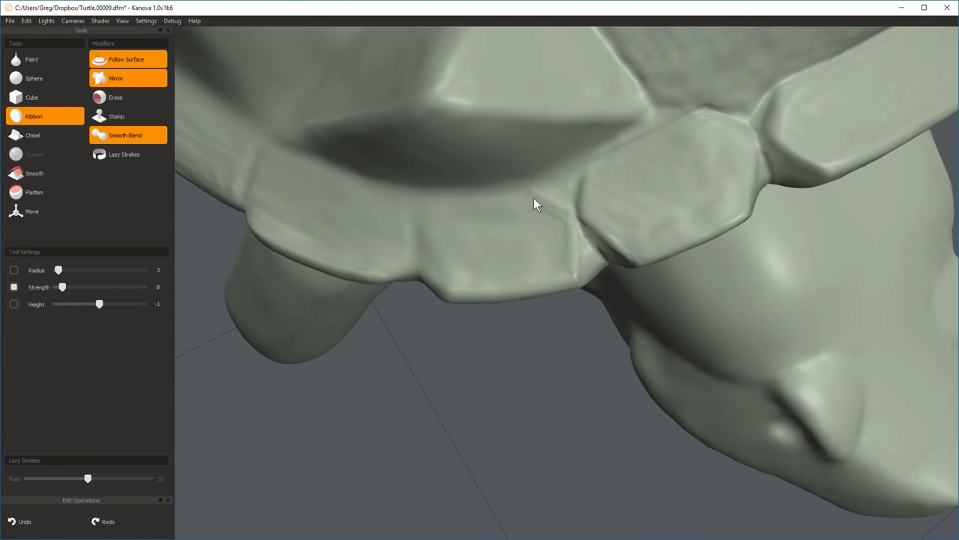
key(])
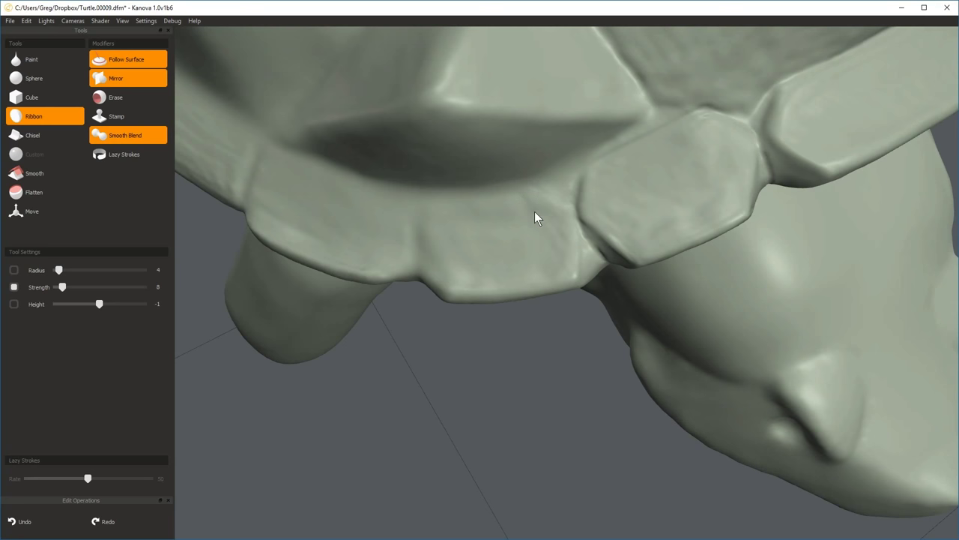
middle_drag(534, 212, 523, 181)
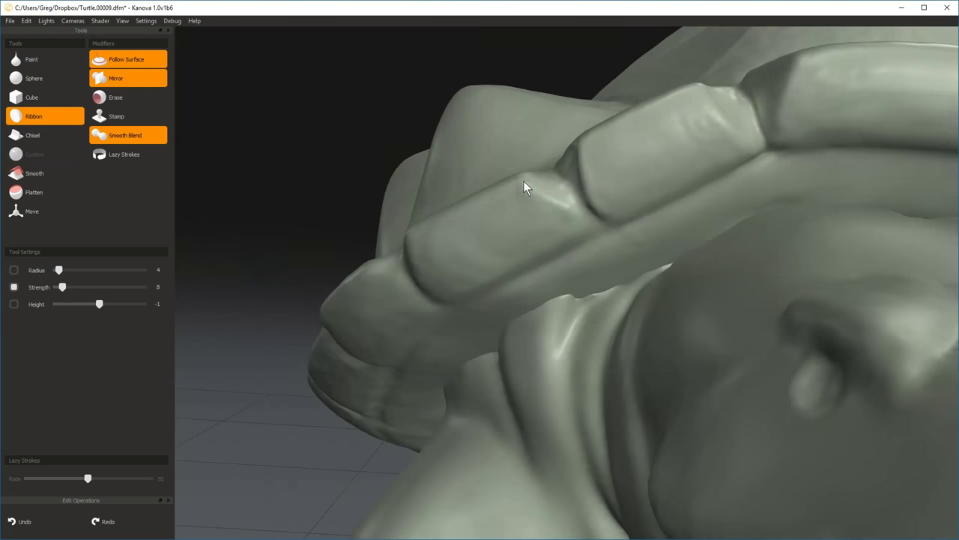
Refine the bevelled corners and seams of the rim plates above the neck with Ribbon strokes at radius 4.
middle_drag(564, 230, 530, 182)
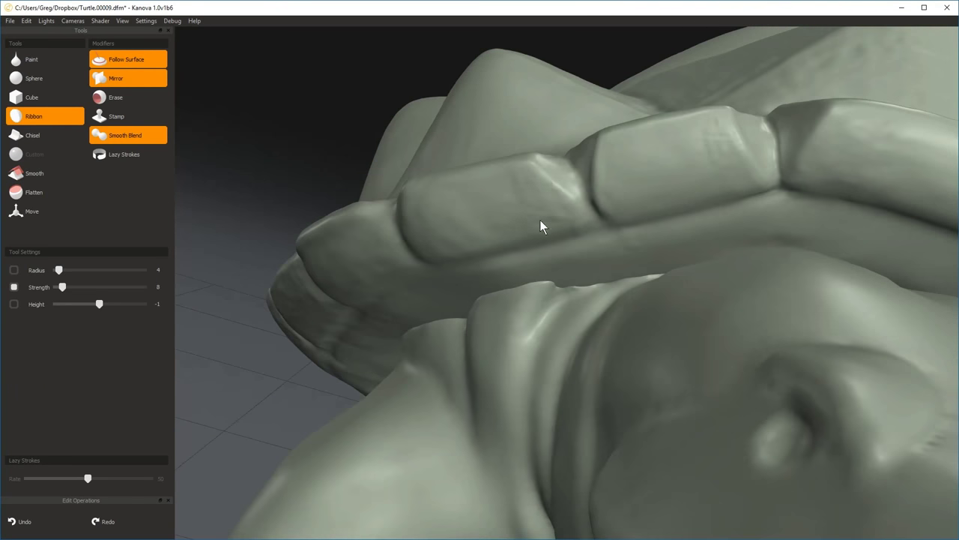
middle_drag(540, 222, 543, 223)
mouse_move(523, 257)
middle_down()
mouse_move(540, 203)
mouse_move(364, 275)
mouse_move(514, 313)
mouse_move(667, 279)
mouse_move(546, 368)
mouse_move(626, 329)
mouse_move(437, 245)
mouse_move(534, 255)
mouse_move(555, 142)
mouse_move(558, 150)
middle_up()
key(ctrl)
key(e)
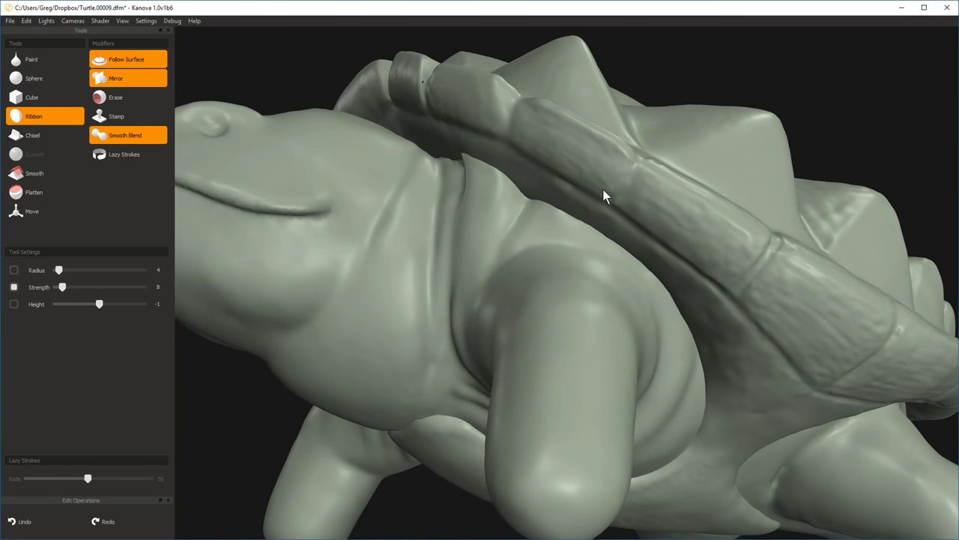
Build up the bevelled edges of the side rim plates above the front leg and smooth them.
middle_drag(537, 117, 632, 332)
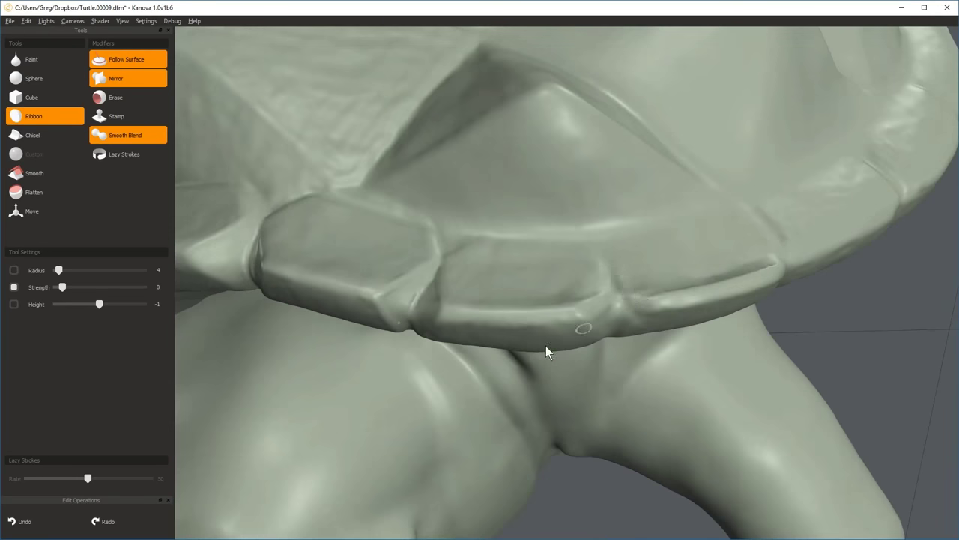
middle_drag(546, 349, 502, 186)
key(shift)
key(shift)
scroll(548, 334, down, 4)
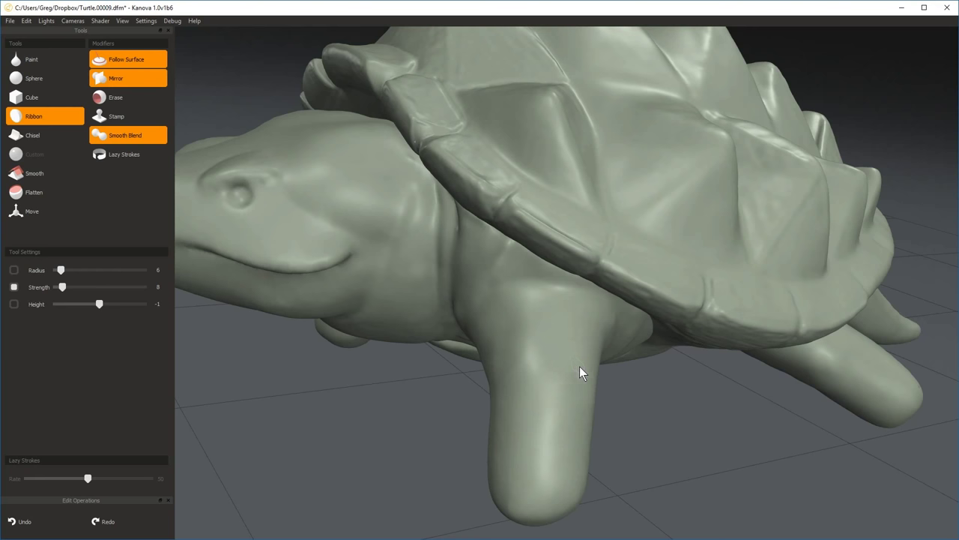
Define the lower edges and seams of the rim plates beside the neck, reducing the Ribbon radius to 4.
middle_drag(584, 370, 583, 170)
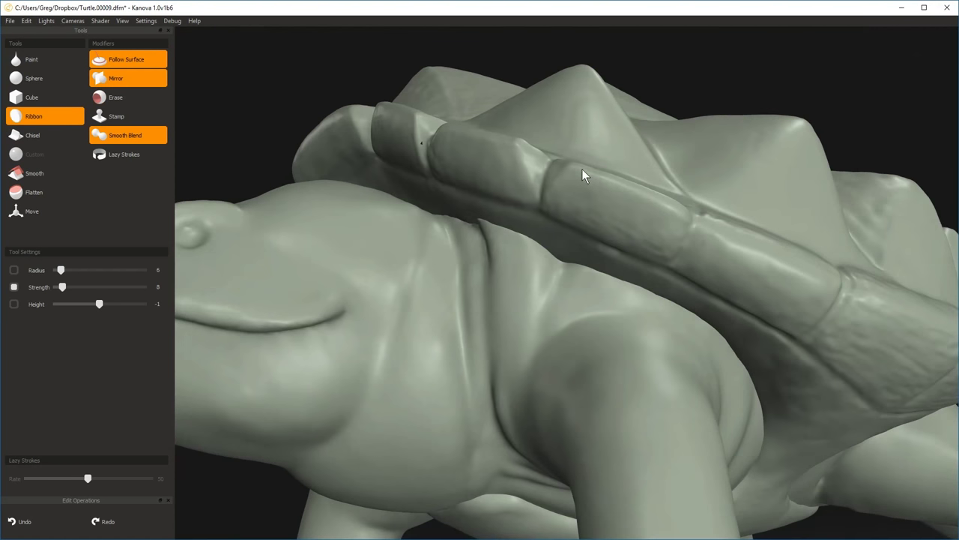
mouse_move(653, 257)
middle_down()
mouse_move(544, 294)
mouse_move(547, 327)
mouse_move(515, 194)
mouse_move(530, 474)
mouse_move(521, 178)
mouse_move(624, 195)
mouse_move(619, 174)
mouse_move(550, 227)
middle_up()
key(bracketleft)
key(bracketleft)
key(bracketleft)
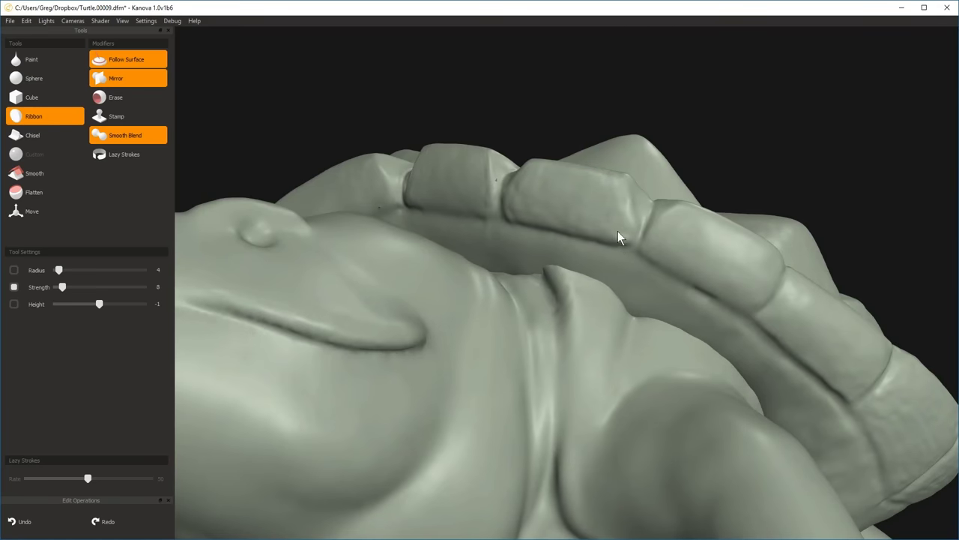
Refine the top faces and bevels of the front rim plates at radius 4 and smooth their edges.
scroll(573, 418, down, 5)
middle_drag(618, 231, 422, 412)
scroll(516, 273, up, 5)
middle_drag(515, 273, 570, 253)
middle_drag(571, 203, 589, 159)
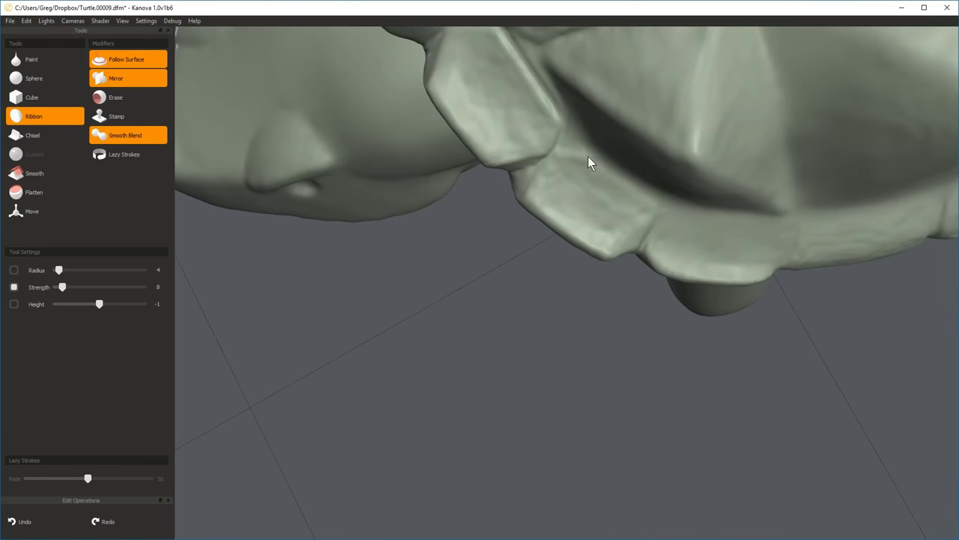
scroll(628, 221, down, 4)
middle_drag(676, 265, 471, 337)
scroll(637, 281, up, 6)
middle_drag(638, 282, 639, 157)
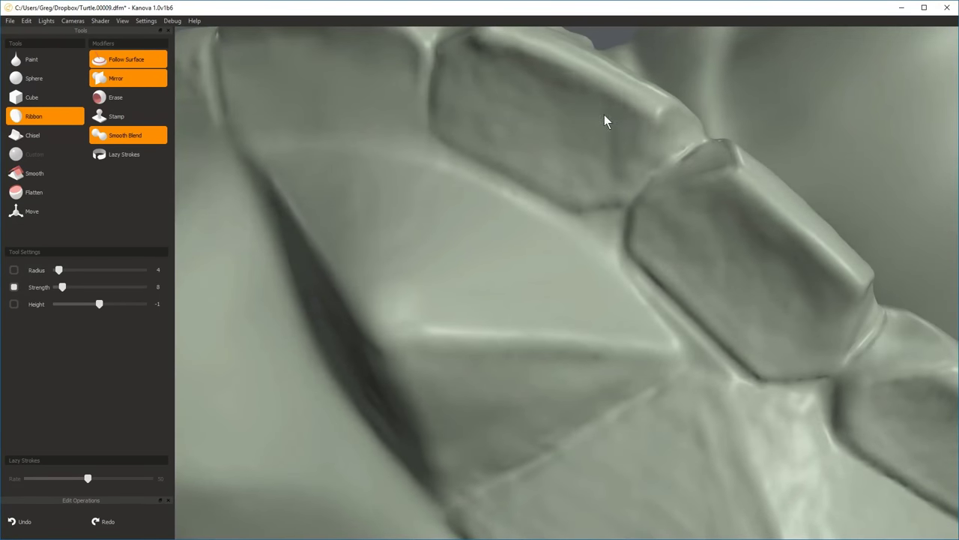
scroll(627, 234, down, 5)
key(shift)
Smooth the ridges and seams along the row of front rim plates.
middle_drag(628, 233, 496, 178)
scroll(523, 91, down, 5)
scroll(504, 198, up, 4)
key(shift)
scroll(504, 198, down, 5)
scroll(626, 304, up, 5)
key(shift)
scroll(620, 140, up, 5)
key(shift)
scroll(621, 140, down, 3)
Carve the seams between the front rim plates with erasing strokes and smooth the transitions, bringing the Ribbon radius to 3.
mouse_move(621, 140)
middle_down()
mouse_move(631, 275)
mouse_move(567, 212)
mouse_move(621, 292)
mouse_move(634, 221)
mouse_move(664, 272)
mouse_move(544, 280)
mouse_move(556, 249)
mouse_move(595, 374)
mouse_move(670, 271)
mouse_move(487, 125)
mouse_move(512, 222)
mouse_move(642, 161)
mouse_move(644, 217)
mouse_move(486, 212)
mouse_move(633, 240)
middle_up()
key(ctrl)
key(ctrl)
shift+drag(617, 238, 625, 257)
mouse_move(625, 262)
middle_down()
mouse_move(670, 356)
mouse_move(626, 255)
mouse_move(485, 194)
mouse_move(573, 188)
mouse_move(677, 300)
mouse_move(696, 199)
mouse_move(278, 155)
mouse_move(534, 276)
mouse_move(489, 193)
mouse_move(462, 263)
mouse_move(568, 215)
mouse_move(505, 205)
mouse_move(472, 222)
middle_up()
key(shift)
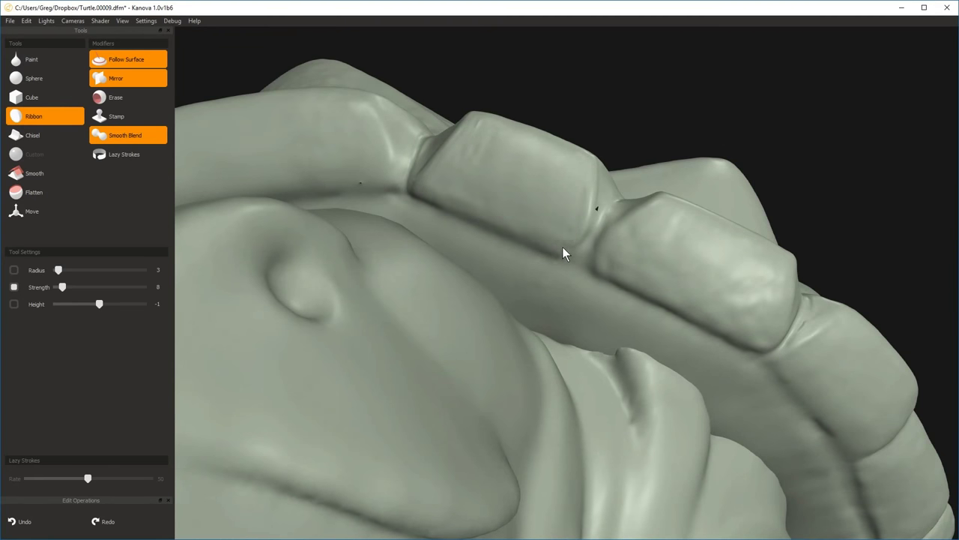
Refine the seams and upper edges of the side rim plates above the front leg with Ribbon radii of 4 and 6.
mouse_move(592, 260)
middle_down()
mouse_move(596, 249)
mouse_move(563, 241)
mouse_move(575, 338)
mouse_move(662, 169)
mouse_move(568, 392)
mouse_move(690, 437)
mouse_move(544, 278)
mouse_move(535, 150)
mouse_move(430, 198)
middle_up()
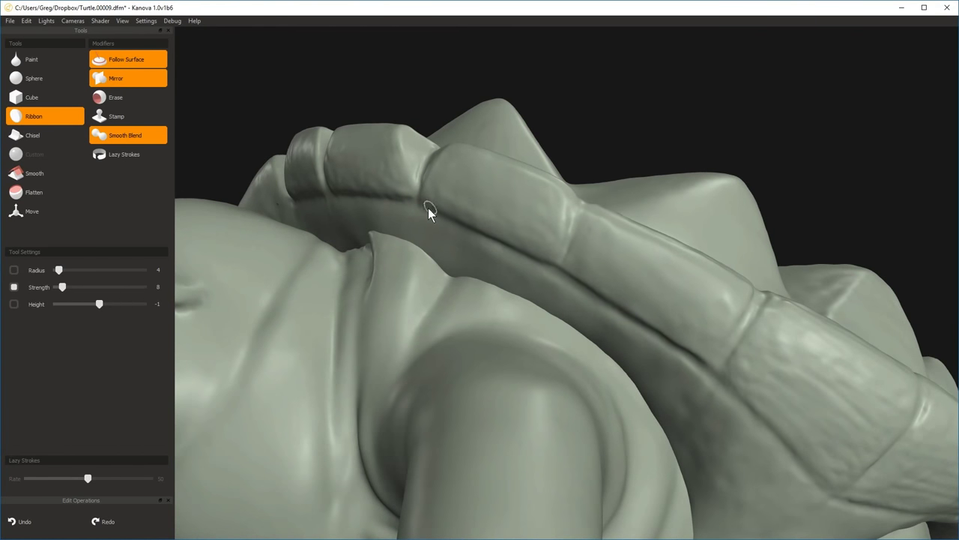
mouse_move(551, 228)
middle_down()
mouse_move(466, 288)
mouse_move(430, 172)
middle_up()
drag(430, 172, 536, 224)
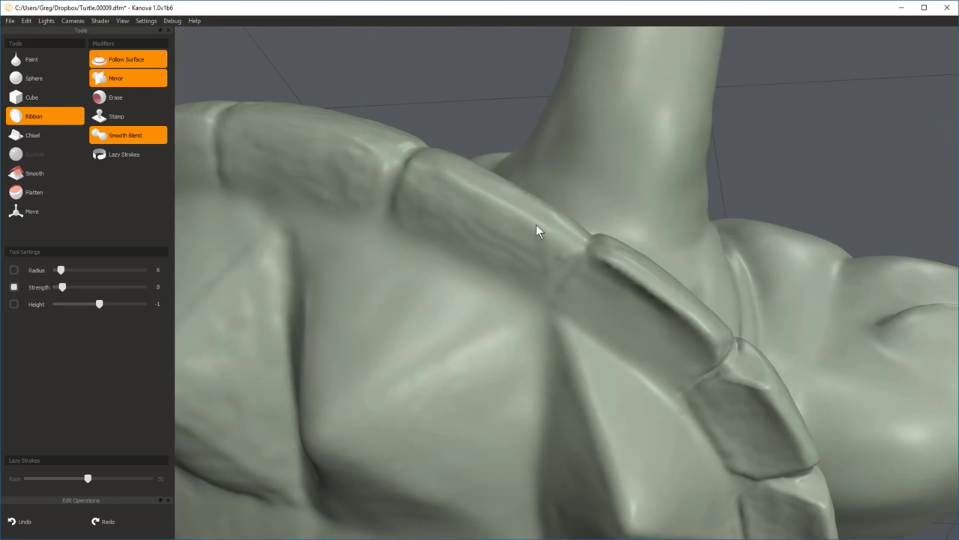
middle_drag(457, 176, 435, 175)
middle_drag(518, 236, 584, 151)
middle_drag(630, 207, 555, 192)
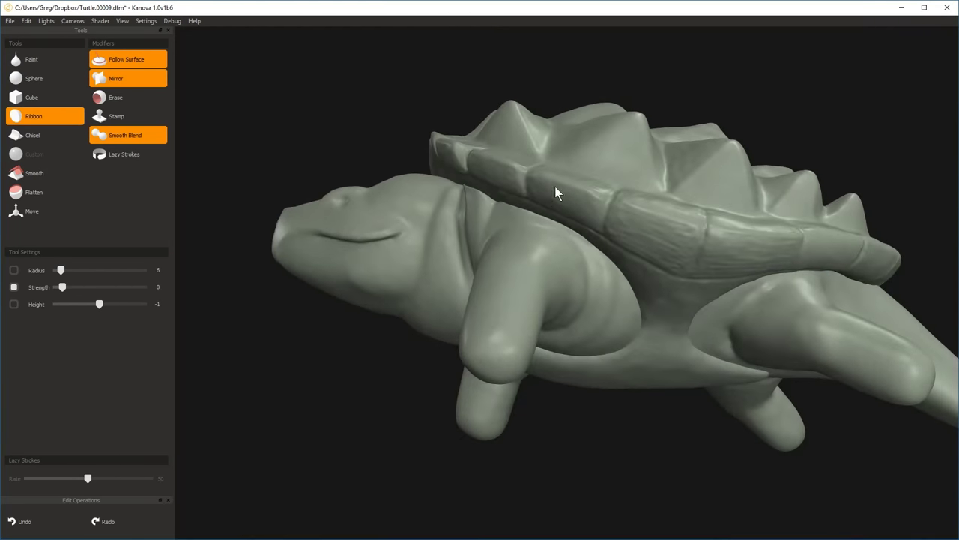
Fill out the junction between two side rim plates above the front leg and smooth it.
middle_drag(561, 253, 451, 210)
key(bracketright)
mouse_move(452, 210)
mouse_down()
mouse_move(463, 227)
mouse_move(487, 190)
mouse_move(477, 202)
mouse_up()
middle_drag(454, 286, 564, 250)
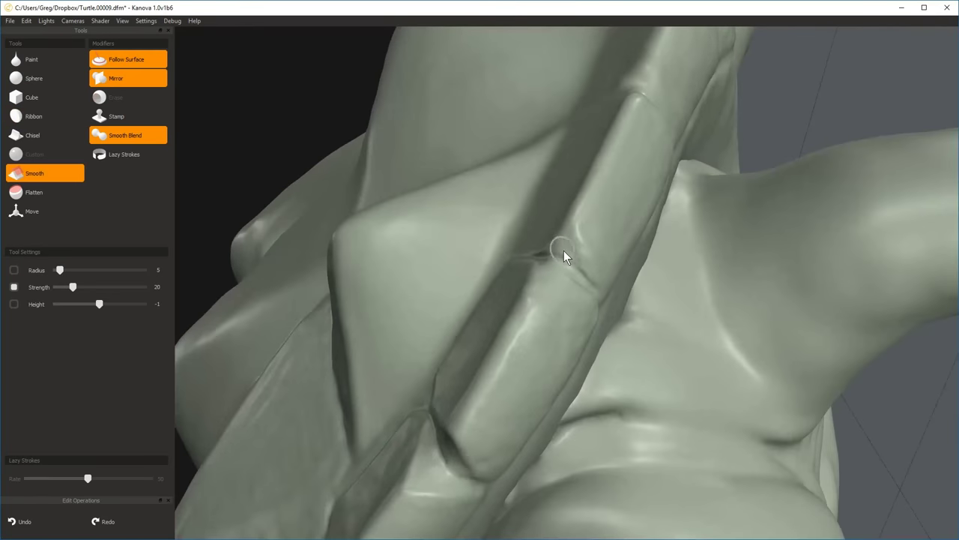
mouse_move(573, 298)
middle_down()
mouse_move(681, 358)
mouse_move(550, 328)
mouse_move(550, 275)
mouse_move(522, 199)
mouse_move(550, 179)
mouse_move(805, 425)
mouse_move(521, 307)
mouse_move(524, 252)
mouse_move(573, 339)
mouse_move(544, 238)
middle_up()
key(shift)
key(shift)
Carve the junctions between the side rim plates with erasing Ribbon strokes at radius 6 and 4.
key(ctrl)
key(ctrl)
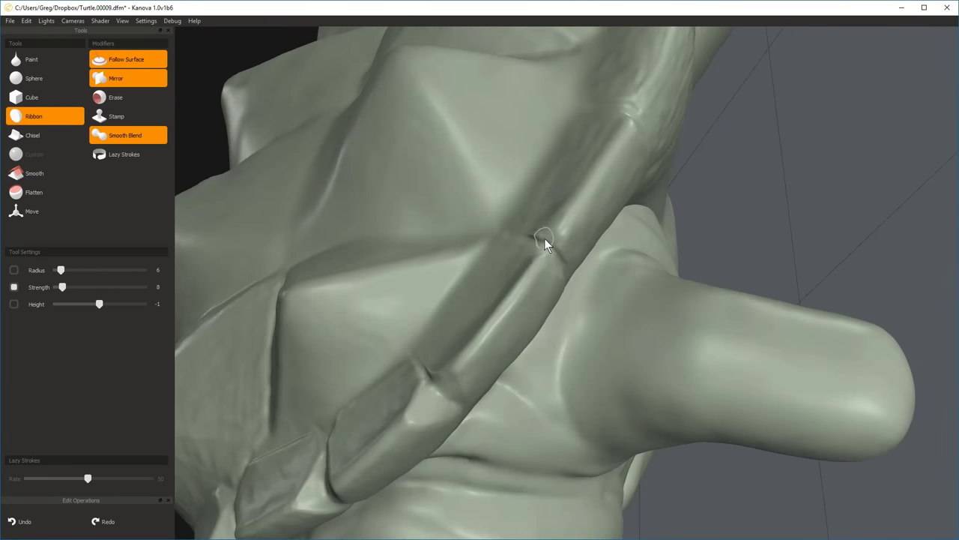
ctrl+drag(544, 237, 556, 236)
mouse_move(556, 236)
middle_down()
mouse_move(522, 326)
mouse_move(550, 132)
mouse_move(428, 337)
mouse_move(435, 208)
mouse_move(441, 237)
mouse_move(543, 225)
mouse_move(611, 447)
mouse_move(442, 293)
mouse_move(503, 232)
mouse_move(586, 270)
mouse_move(546, 220)
middle_up()
key(ctrl)
key(ctrl)
mouse_move(572, 270)
middle_down()
mouse_move(523, 161)
mouse_move(610, 461)
mouse_move(510, 250)
mouse_move(400, 205)
mouse_move(527, 219)
mouse_move(456, 206)
mouse_move(520, 280)
mouse_move(445, 300)
mouse_move(481, 199)
middle_up()
key(ctrl)
middle_drag(523, 242, 445, 172)
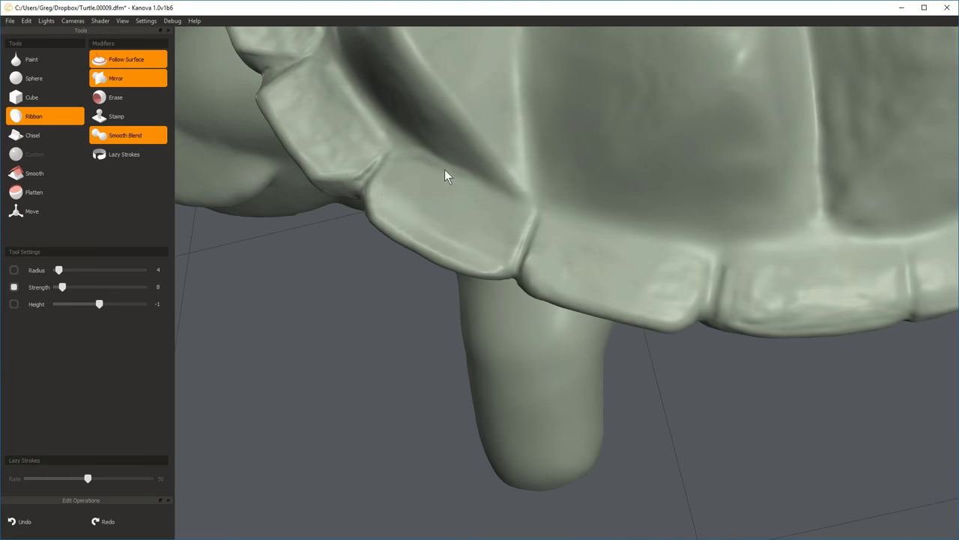
Save the turtle sculpture.
middle_drag(510, 250, 524, 401)
click(10, 21)
click(15, 53)
Raise a lip along the inner and rear edges of the rim plate above the front leg at radius 4, then clean up its corner.
middle_drag(420, 404, 458, 218)
drag(544, 250, 460, 210)
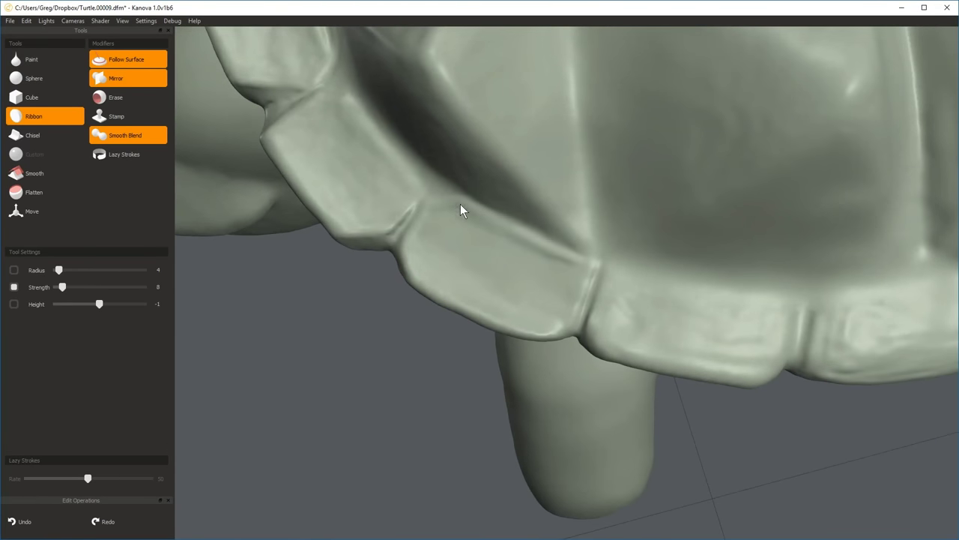
drag(554, 246, 580, 291)
key(ctrl)
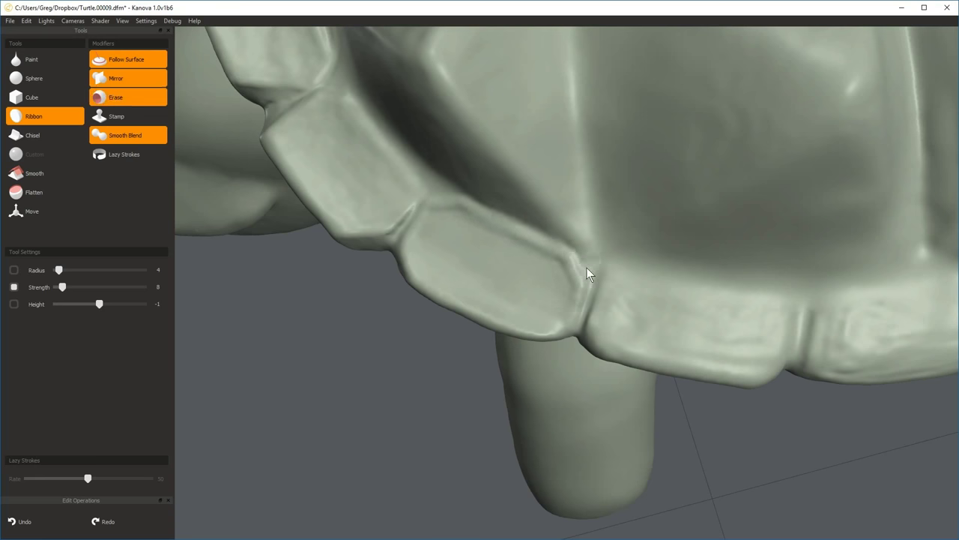
scroll(587, 267, down, 3)
mouse_move(510, 415)
middle_down()
mouse_move(569, 265)
mouse_move(558, 250)
middle_up()
key(shift)
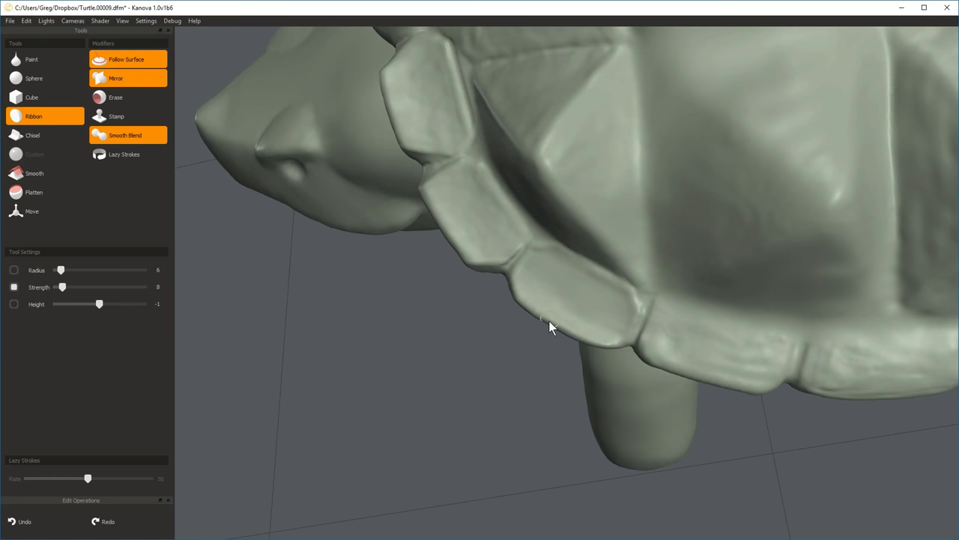
Refine the borders of the neighbouring side rim plates with the Ribbon radius set to 4, and smooth them.
middle_drag(549, 320, 577, 196)
key(bracketleft)
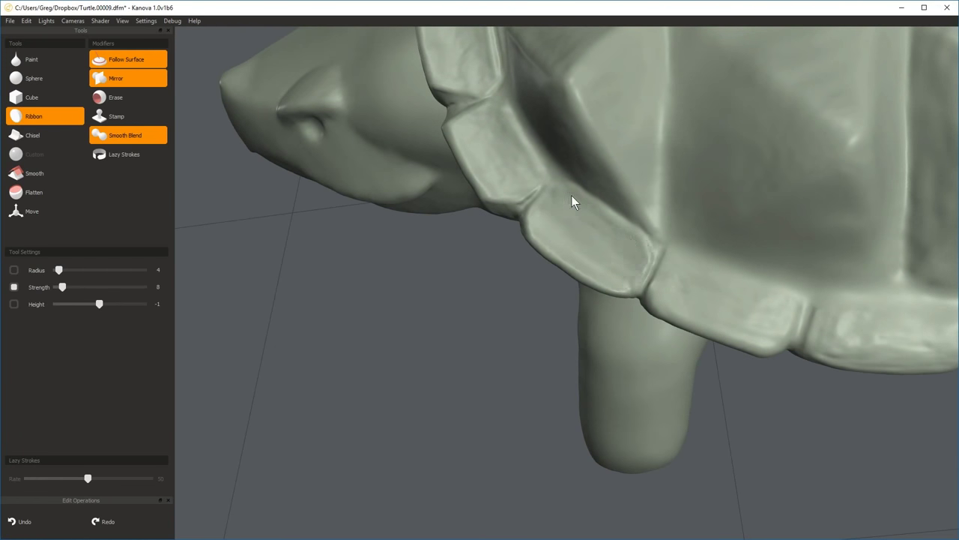
middle_drag(576, 193, 567, 225)
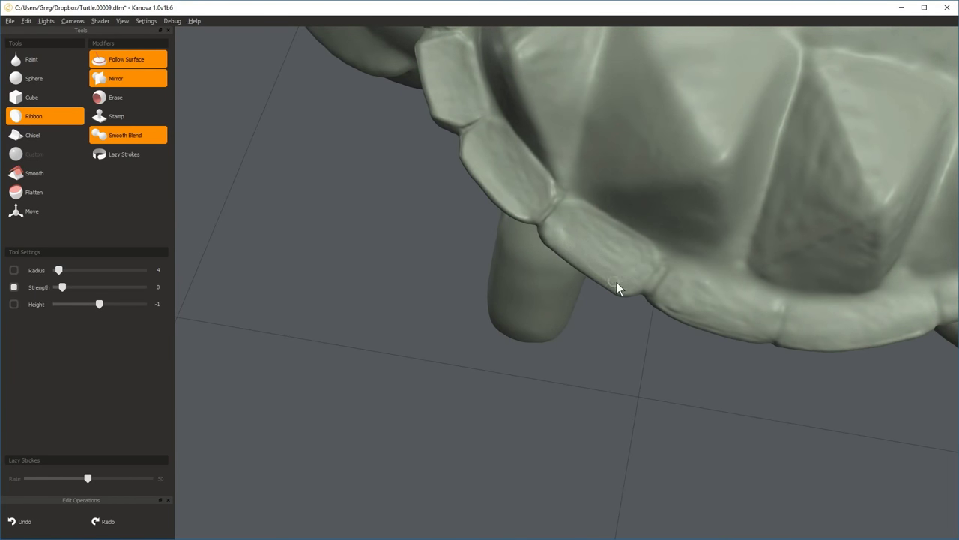
mouse_move(616, 282)
middle_down()
mouse_move(778, 338)
mouse_move(560, 271)
mouse_move(578, 188)
mouse_move(514, 247)
mouse_move(692, 234)
mouse_move(520, 209)
mouse_move(569, 272)
mouse_move(605, 227)
mouse_move(531, 182)
mouse_move(576, 185)
middle_up()
key(shift)
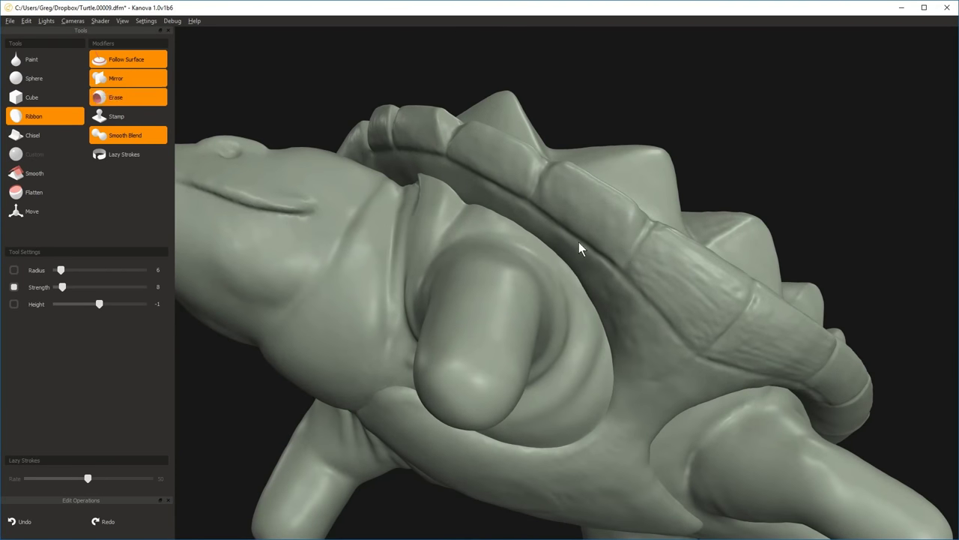
Smooth the seam along the underside of the side rim plates behind the front leg.
middle_drag(579, 244, 682, 224)
key(shift)
scroll(603, 309, down, 5)
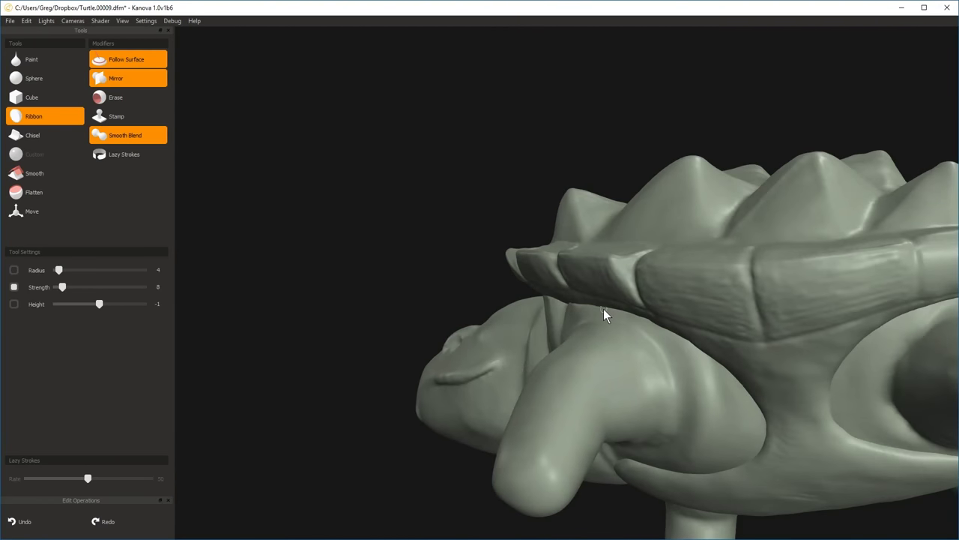
key(shift)
Carve the gaps between the side rim plates with erasing Ribbon strokes at radius 4 and smooth the plate corners.
middle_drag(603, 308, 406, 136)
ctrl+drag(406, 134, 499, 162)
mouse_move(499, 162)
middle_down()
mouse_move(319, 152)
mouse_move(604, 238)
mouse_move(532, 212)
mouse_move(509, 243)
mouse_move(465, 128)
mouse_move(428, 210)
mouse_move(382, 231)
mouse_move(547, 170)
mouse_move(779, 304)
mouse_move(561, 210)
mouse_move(364, 181)
mouse_move(535, 173)
middle_up()
key(shift)
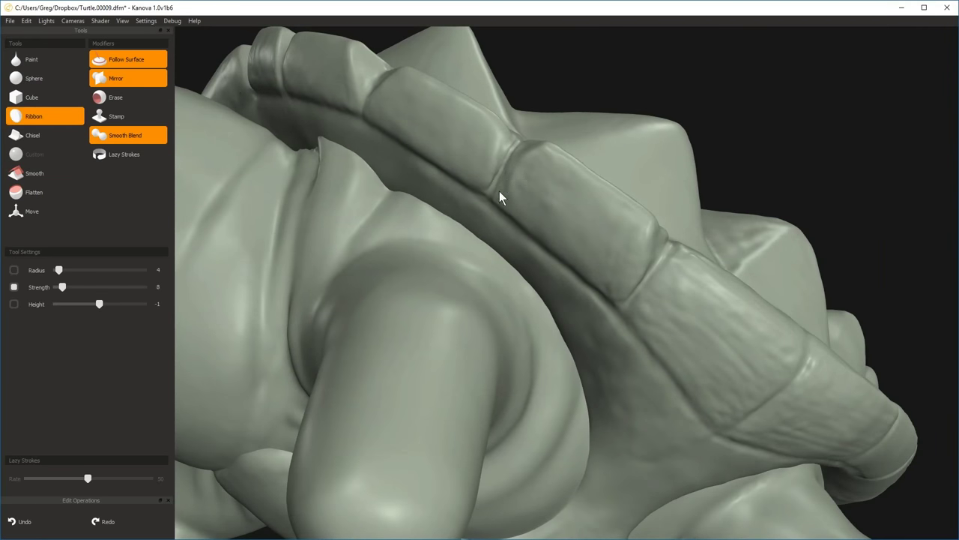
middle_drag(482, 192, 577, 246)
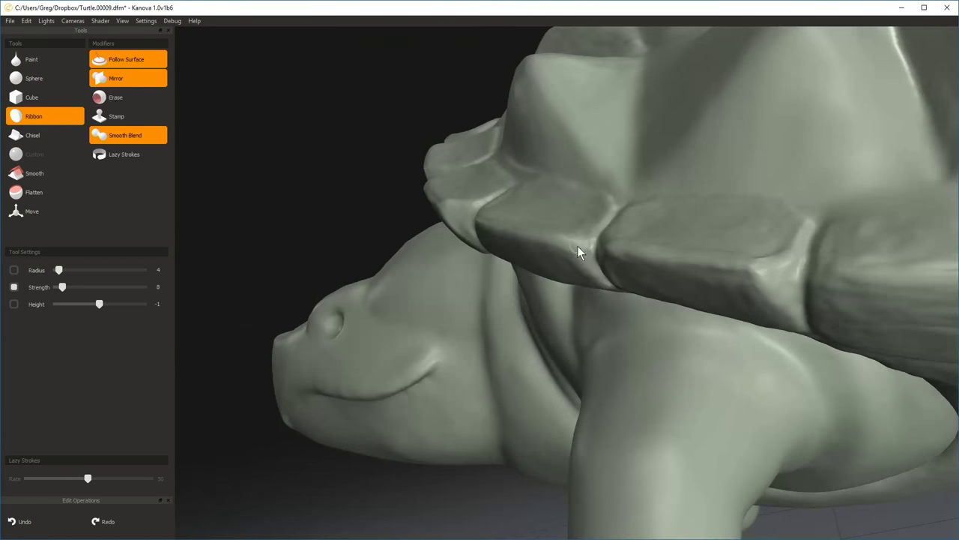
shift+drag(577, 246, 571, 254)
mouse_move(571, 254)
middle_down()
mouse_move(542, 266)
mouse_move(533, 188)
mouse_move(525, 218)
mouse_move(538, 458)
mouse_move(591, 225)
mouse_move(605, 270)
mouse_move(544, 247)
mouse_move(523, 156)
mouse_move(653, 254)
mouse_move(676, 248)
mouse_move(712, 272)
mouse_move(592, 188)
middle_up()
Sharpen the seams and end bevels of the rim plates above the front leg with Ribbon strokes, reducing the radius to 3.
ctrl+drag(559, 164, 646, 210)
mouse_move(646, 228)
ctrl+alt+mouse_down()
mouse_move(627, 210)
mouse_move(627, 237)
mouse_move(461, 322)
mouse_move(456, 240)
ctrl+alt+mouse_up()
mouse_move(456, 240)
ctrl+alt+mouse_down()
mouse_move(551, 168)
mouse_move(600, 168)
mouse_move(559, 169)
ctrl+alt+mouse_up()
mouse_move(558, 169)
alt+mouse_down()
mouse_move(494, 290)
mouse_move(457, 294)
alt+mouse_up()
mouse_move(457, 293)
alt+mouse_down()
mouse_move(463, 250)
mouse_move(517, 322)
alt+mouse_up()
mouse_move(517, 323)
ctrl+alt+mouse_down()
mouse_move(600, 333)
mouse_move(579, 192)
ctrl+alt+mouse_up()
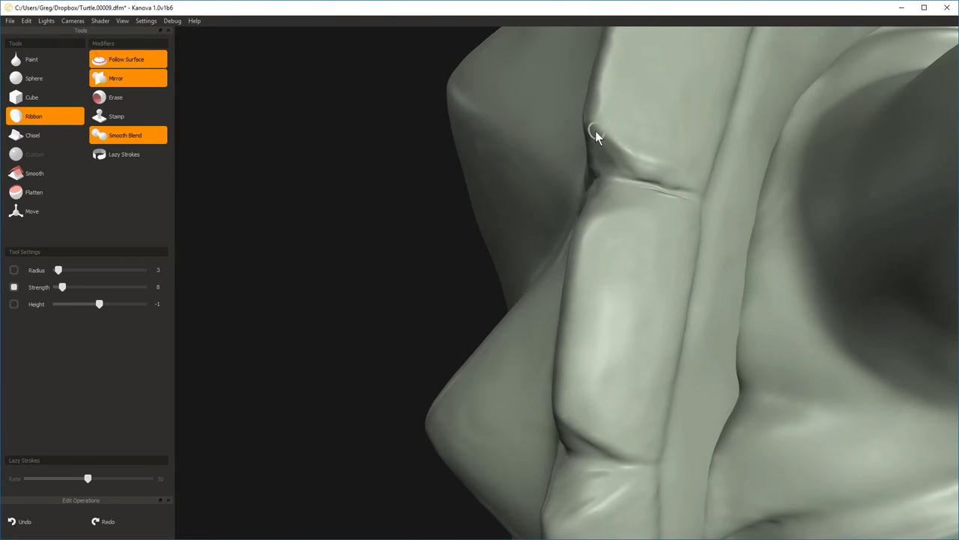
mouse_move(595, 130)
mouse_down()
mouse_move(655, 180)
mouse_move(478, 176)
mouse_move(424, 206)
mouse_up()
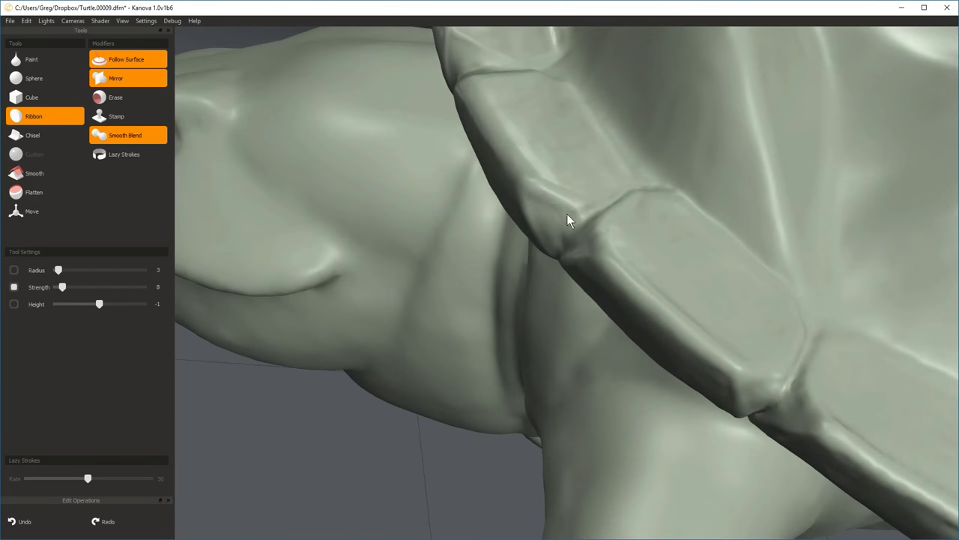
Smooth the corner where two side rim plates meet behind the front leg, using a smoothing radius of 6 and strength of 20.
alt+drag(582, 212, 528, 177)
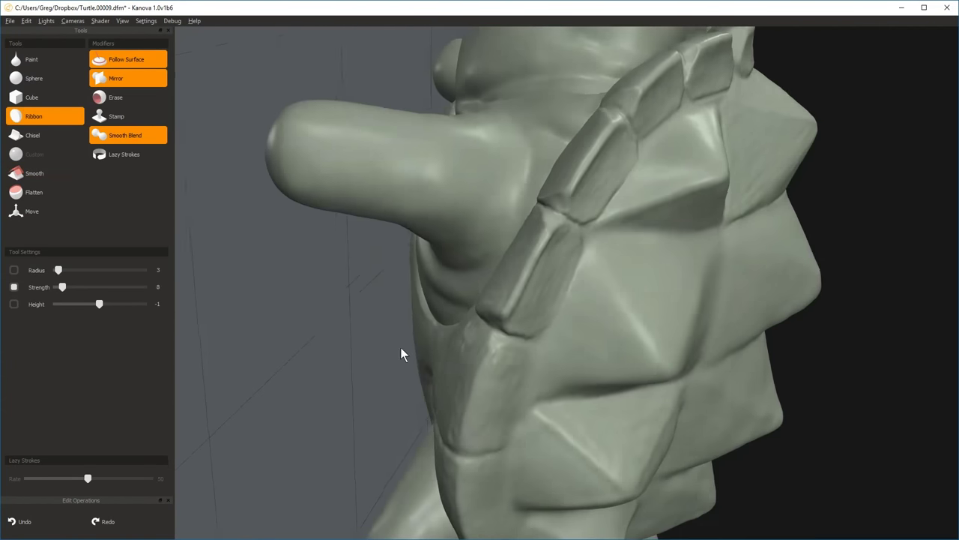
key(shift)
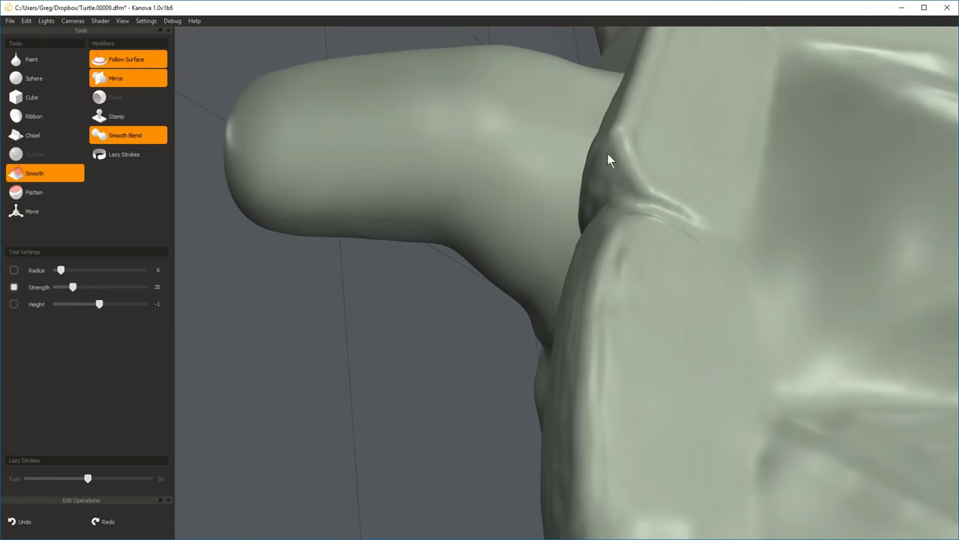
key(shift)
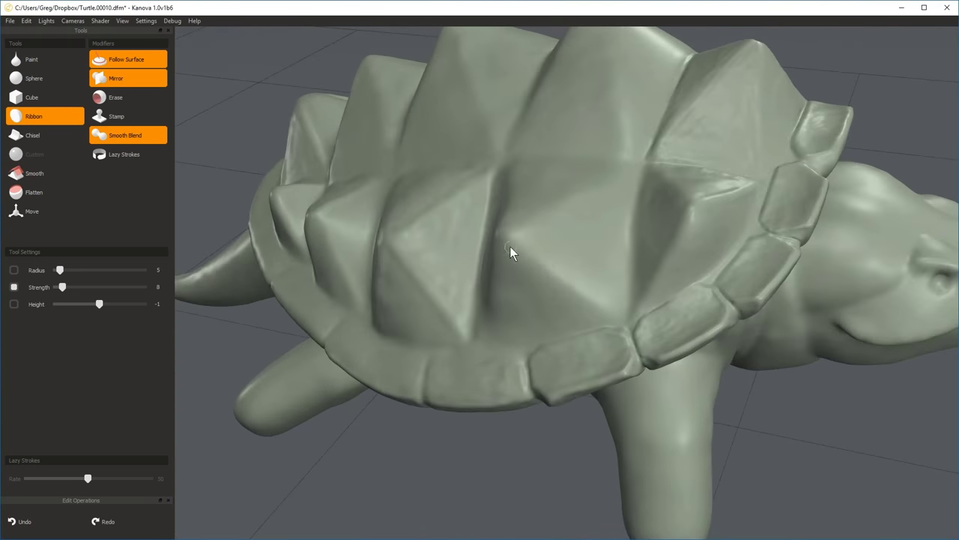
Refine the bevels and underside seams of the front and side rim plates with a smaller Ribbon brush of radius 3.
middle_drag(497, 234, 526, 288)
scroll(526, 296, up, 3)
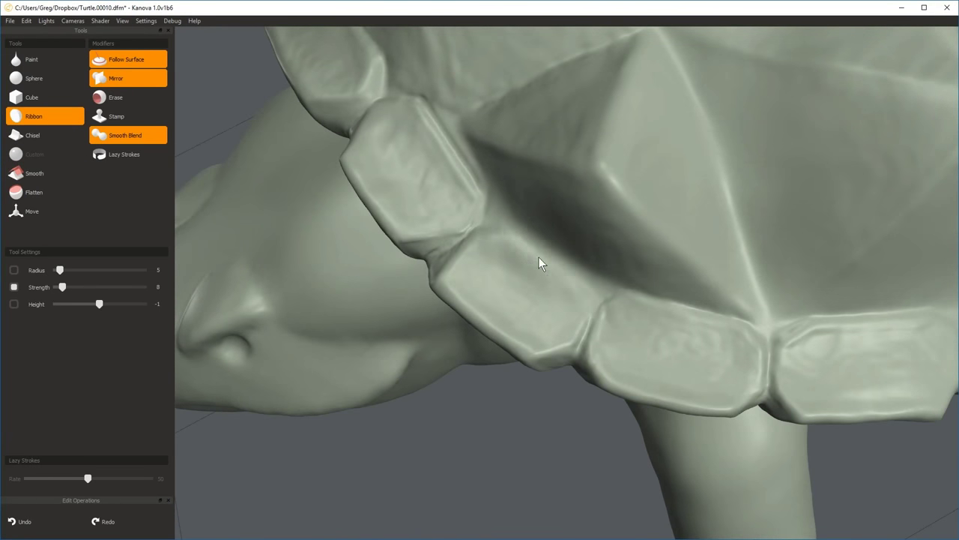
key(bracketleft)
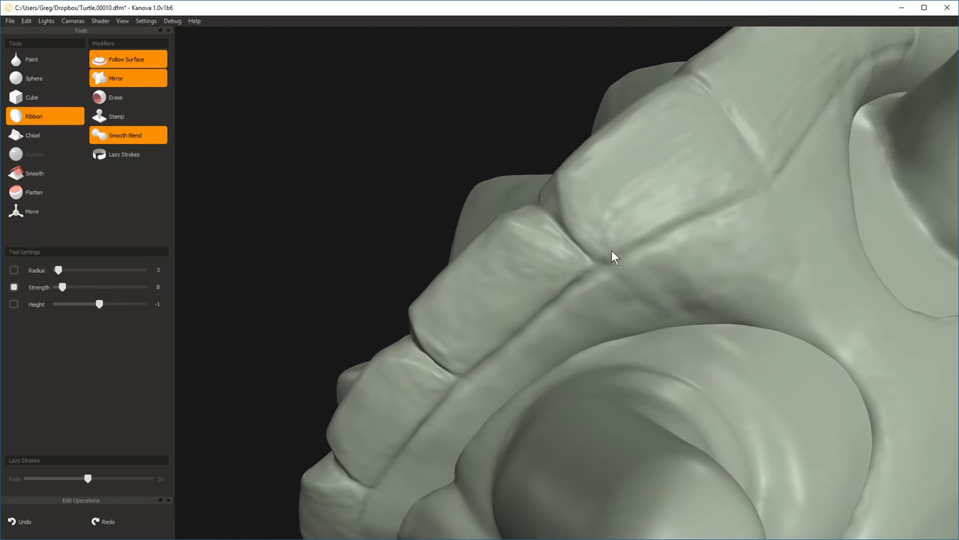
mouse_move(612, 250)
alt+mouse_down()
mouse_move(739, 456)
mouse_move(606, 269)
mouse_move(698, 368)
alt+mouse_up()
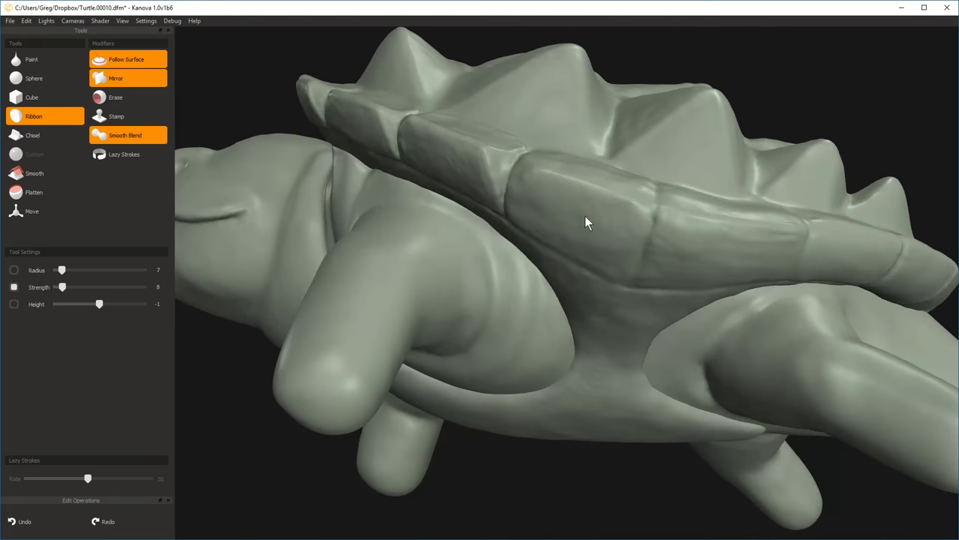
middle_drag(532, 307, 584, 208)
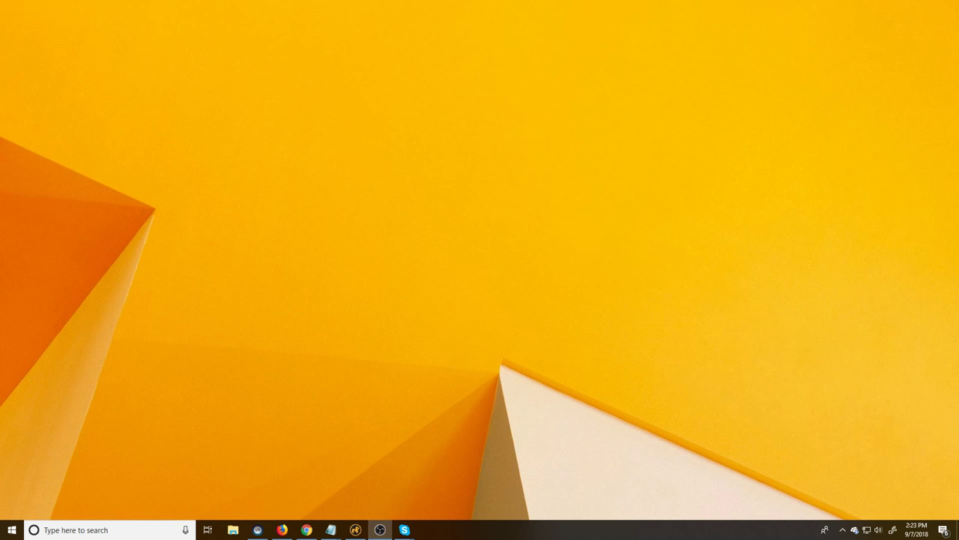
Search Windows for "prem" and launch the best match.
key(super)
text(pre,m)
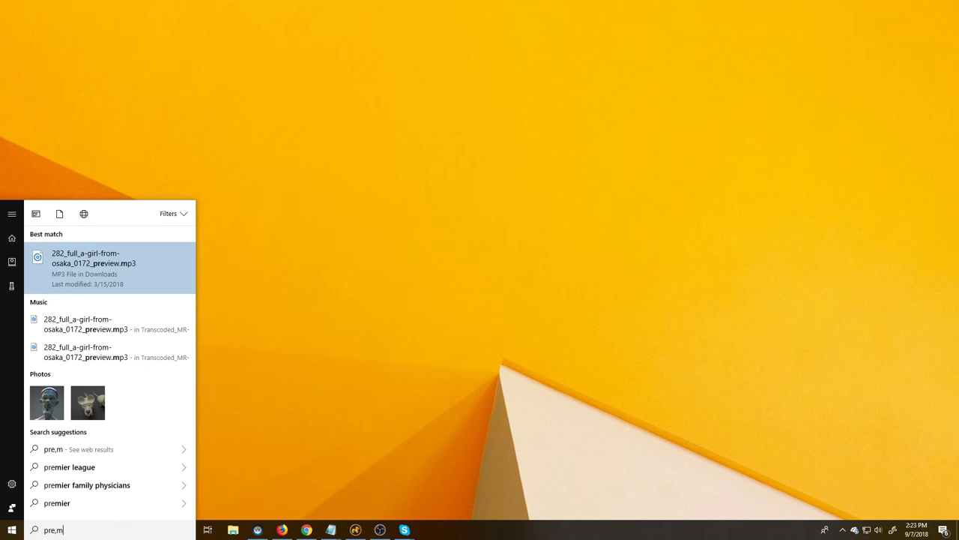
key(BackSpace)
key(BackSpace)
text(m)
key(Return)
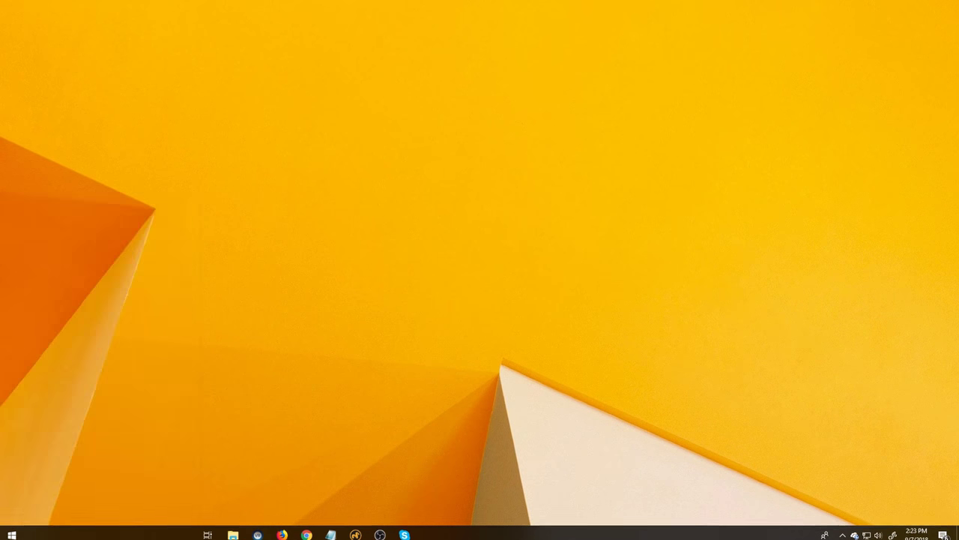
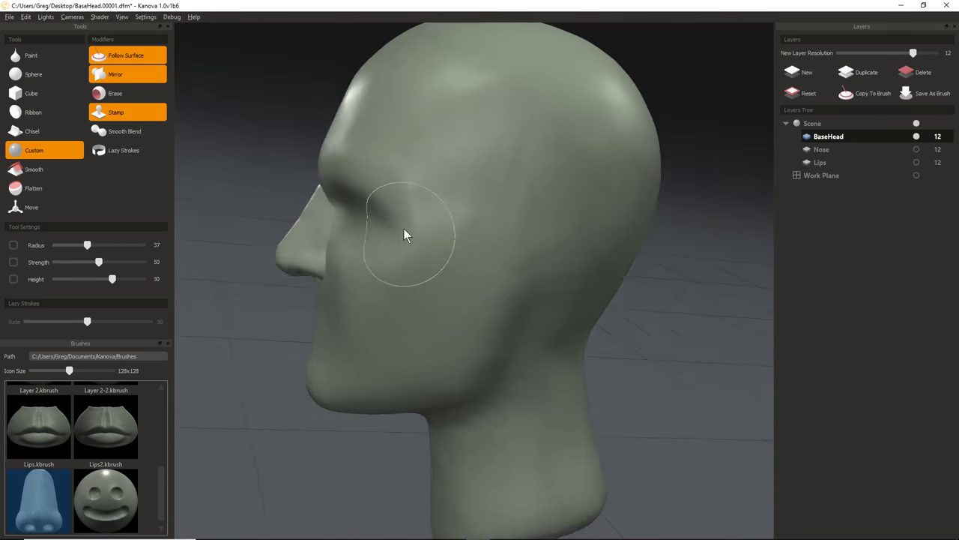
Undo the last nose stamp and stamp the nose brush again at the centre of the face with height 40.
mouse_move(456, 255)
middle_down()
mouse_move(480, 336)
mouse_move(527, 325)
middle_up()
mouse_move(424, 313)
middle_down()
mouse_move(449, 330)
mouse_move(544, 324)
middle_up()
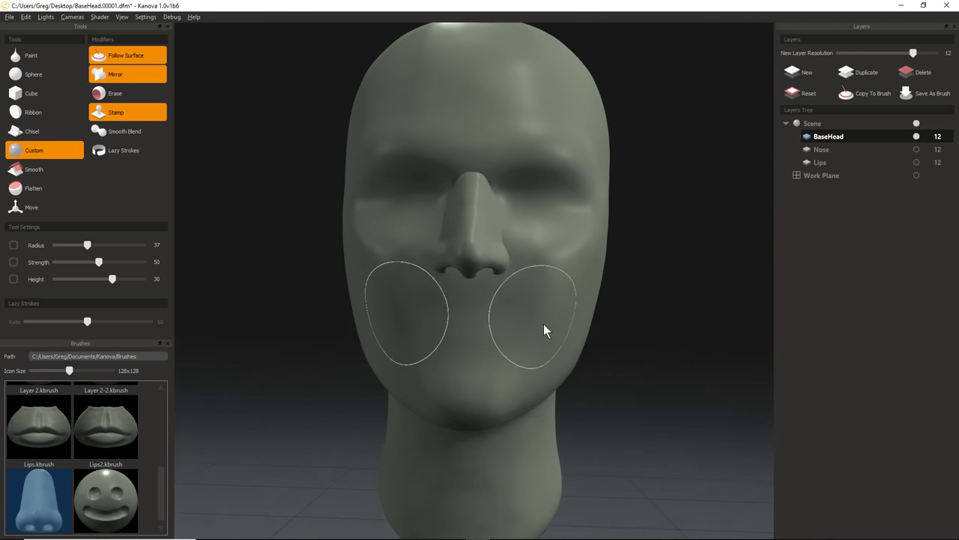
key(ctrl+z)
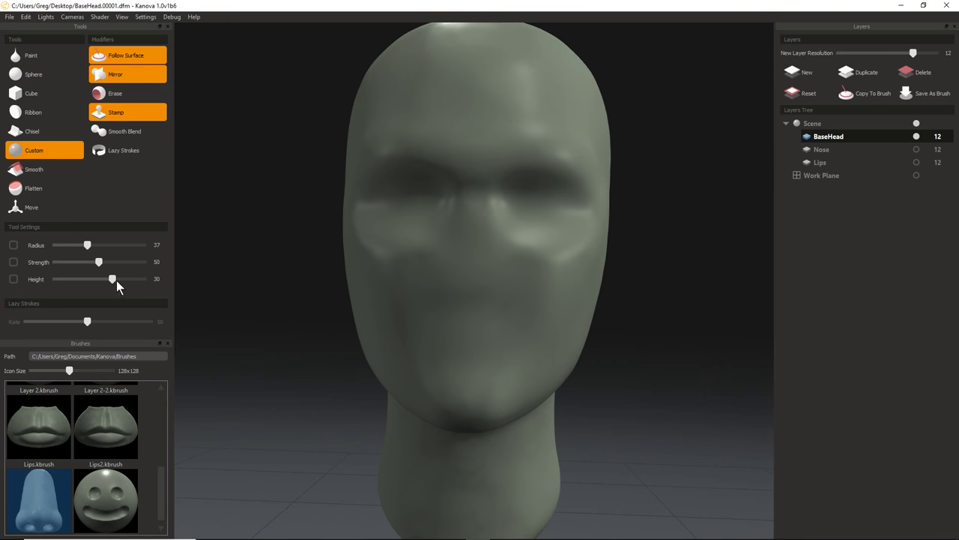
drag(116, 281, 116, 281)
click(472, 236)
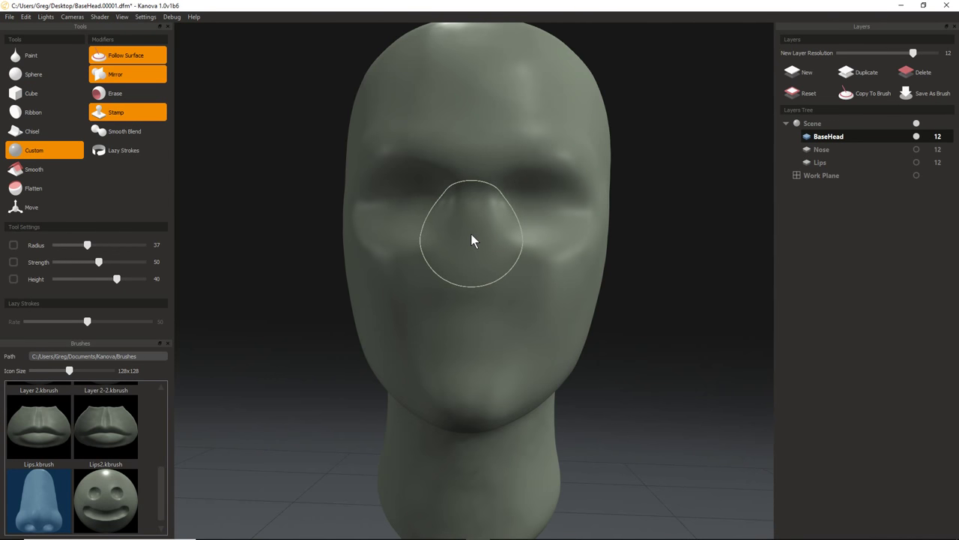
mouse_move(472, 237)
middle_down()
mouse_move(570, 292)
mouse_move(437, 296)
mouse_move(532, 287)
mouse_move(634, 359)
mouse_move(287, 303)
mouse_move(385, 278)
mouse_move(413, 302)
mouse_move(323, 211)
middle_up()
mouse_move(368, 257)
middle_down()
mouse_move(605, 310)
mouse_move(574, 267)
mouse_move(449, 338)
middle_up()
Stamp the Lips.kbrush brush below the nose with radius 50 and height -5.
scroll(111, 497, down, 1)
click(28, 417)
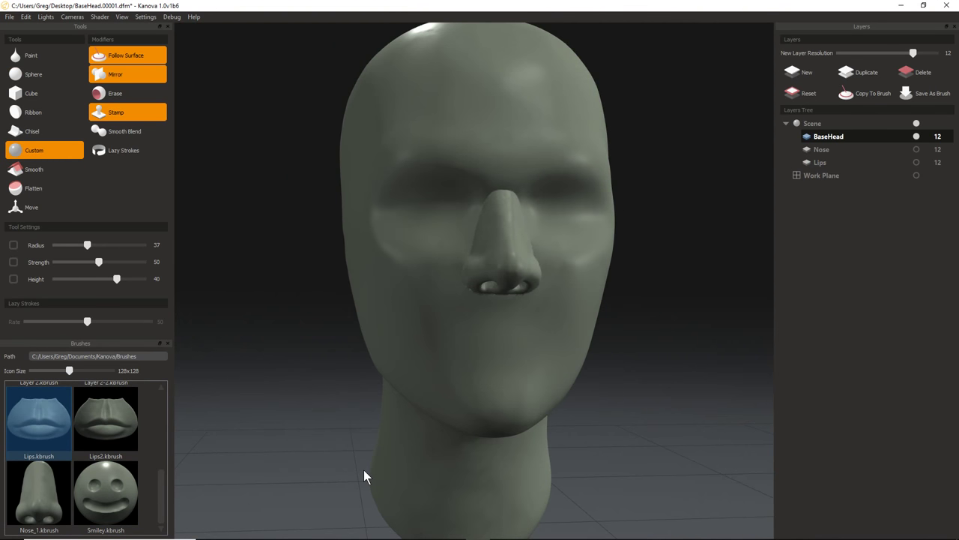
mouse_move(502, 366)
middle_down()
mouse_move(444, 318)
mouse_move(461, 337)
middle_up()
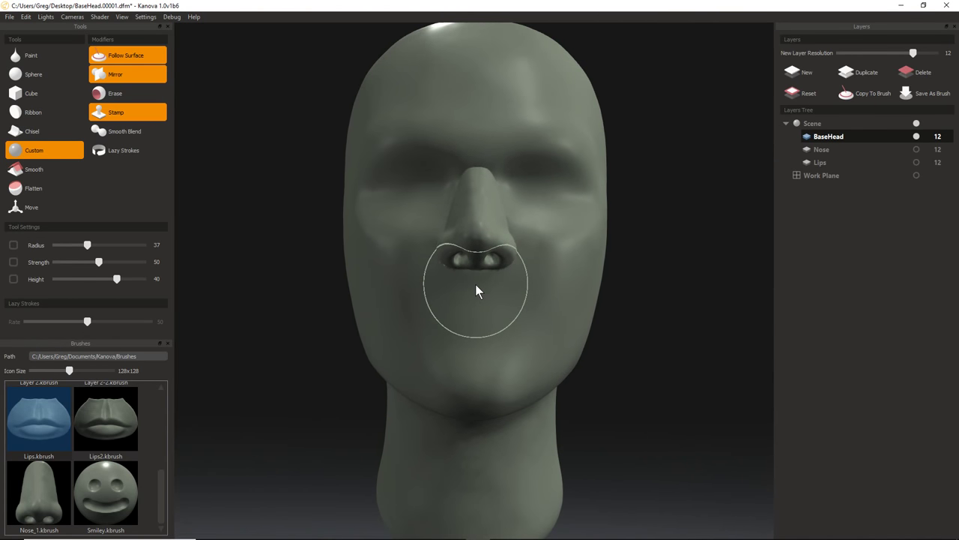
middle_drag(551, 302, 517, 314)
drag(87, 245, 97, 245)
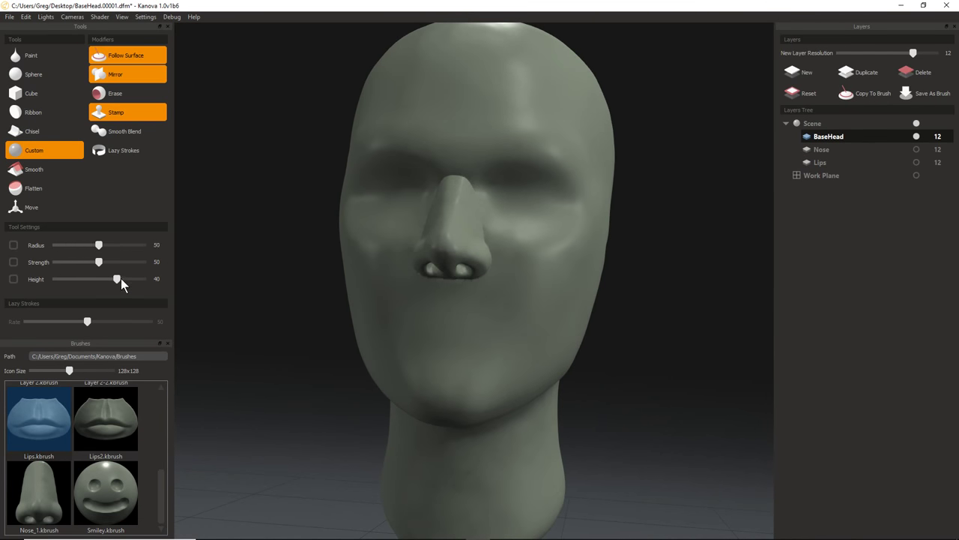
mouse_move(118, 278)
mouse_down()
mouse_move(81, 281)
mouse_move(99, 281)
mouse_up()
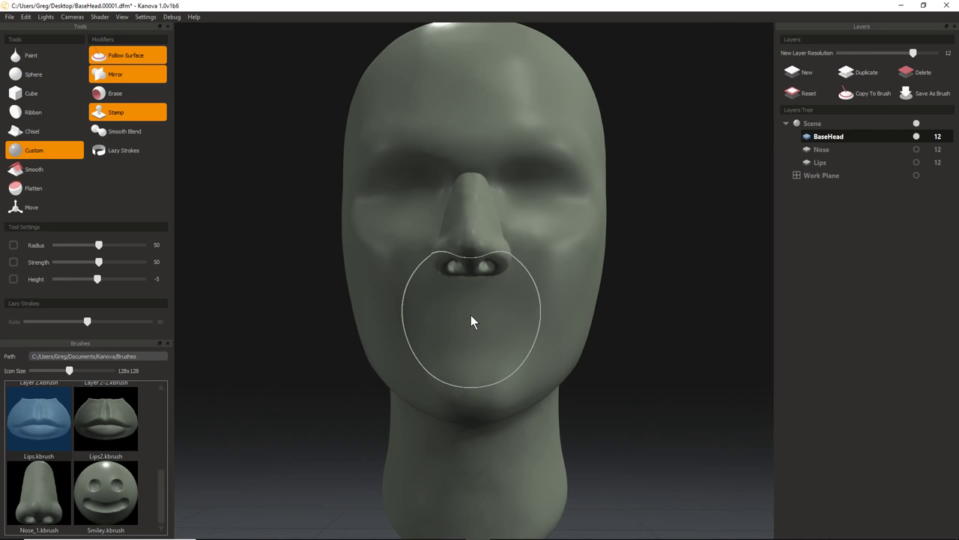
click(472, 319)
mouse_move(499, 304)
middle_down()
mouse_move(418, 308)
mouse_move(749, 304)
middle_up()
middle_drag(536, 307, 596, 344)
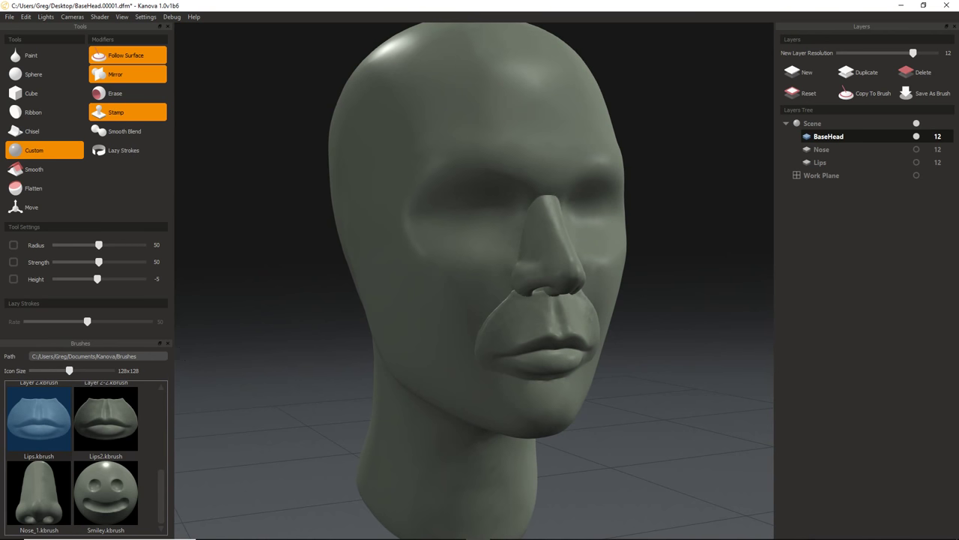
Reduce the brush radius to 14 and inspect the mesh of the stamped nose and lips in wireframe.
mouse_move(462, 302)
middle_down()
mouse_move(524, 254)
mouse_move(476, 249)
middle_up()
middle_drag(476, 249, 514, 313)
right_drag(491, 276, 446, 303)
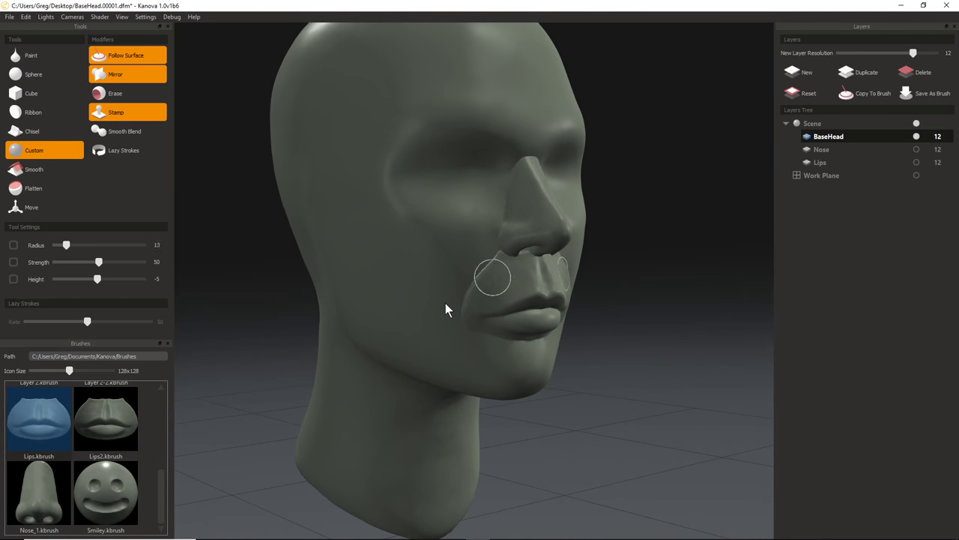
mouse_move(462, 315)
ctrl+middle_down()
mouse_move(579, 316)
mouse_move(339, 338)
mouse_move(430, 251)
mouse_move(476, 358)
ctrl+middle_up()
click(562, 318)
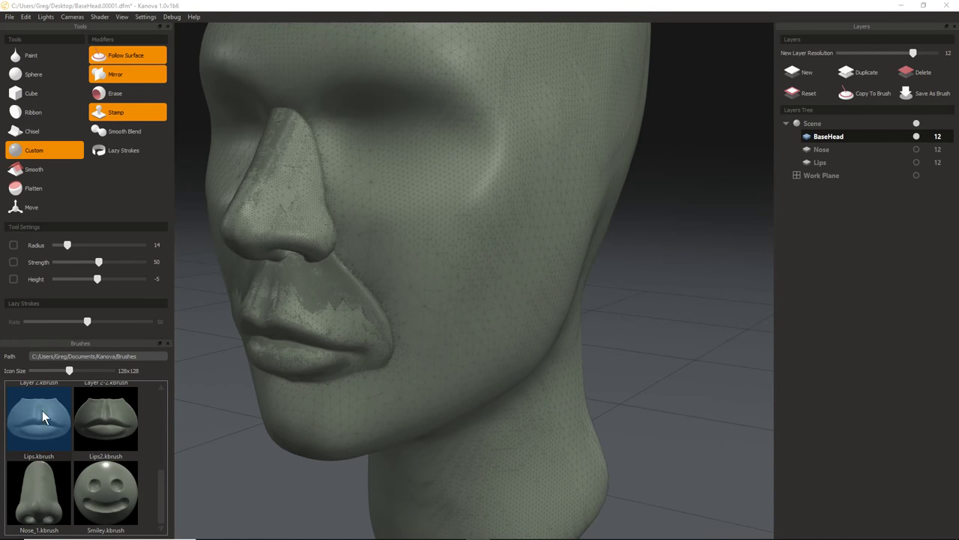
middle_drag(300, 336, 456, 312)
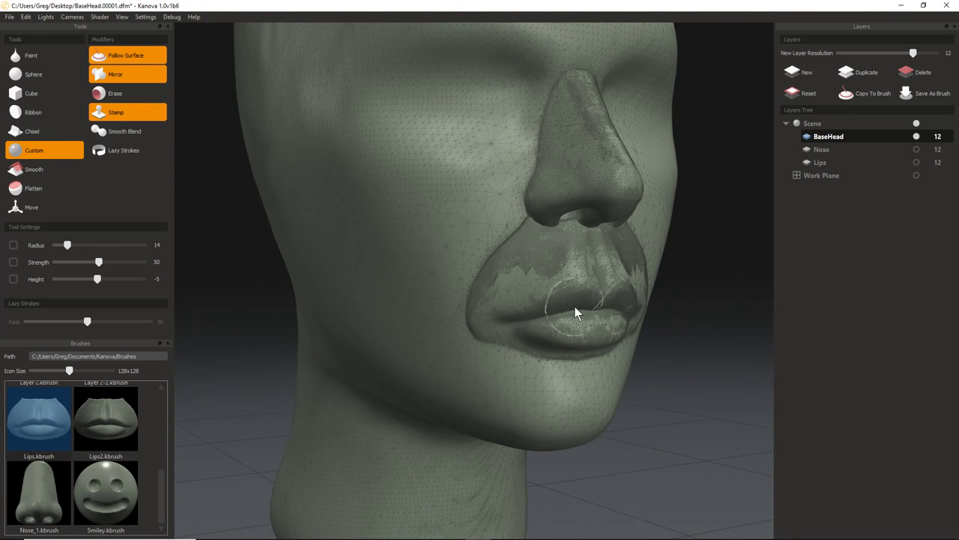
Smooth the outer edge of the lips stamp into the cheek, and turn off the Stamp modifier and wireframe display.
ctrl+alt+drag(553, 298, 643, 313)
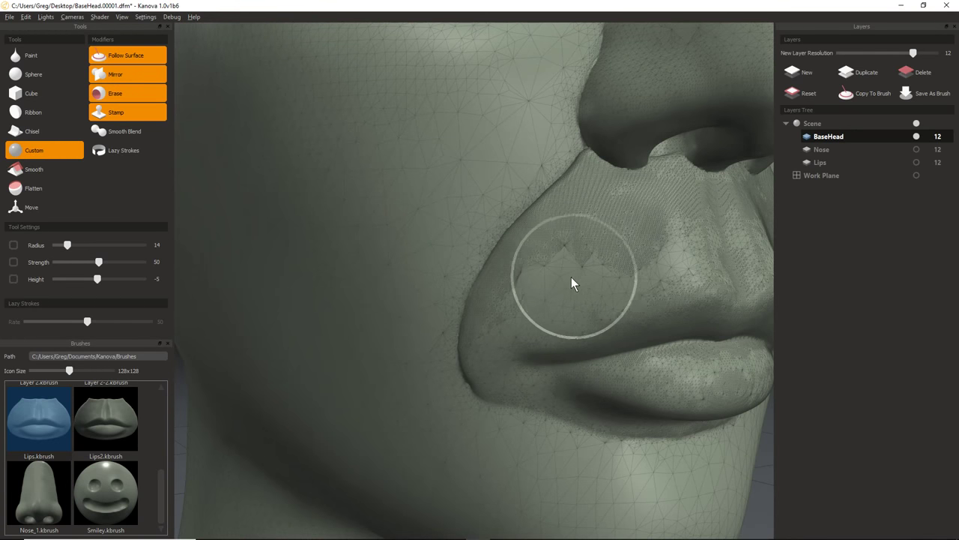
mouse_move(571, 277)
ctrl+alt+mouse_down()
mouse_move(522, 281)
mouse_move(607, 276)
mouse_move(597, 277)
ctrl+alt+mouse_up()
key(shift)
mouse_move(523, 284)
shift+mouse_down()
mouse_move(570, 209)
mouse_move(530, 273)
mouse_move(515, 332)
shift+mouse_up()
click(112, 113)
key(shift+w)
Smooth the seams beside the nose, at its bridge and around the mouth into the face at radius 14.
middle_drag(512, 209, 477, 375)
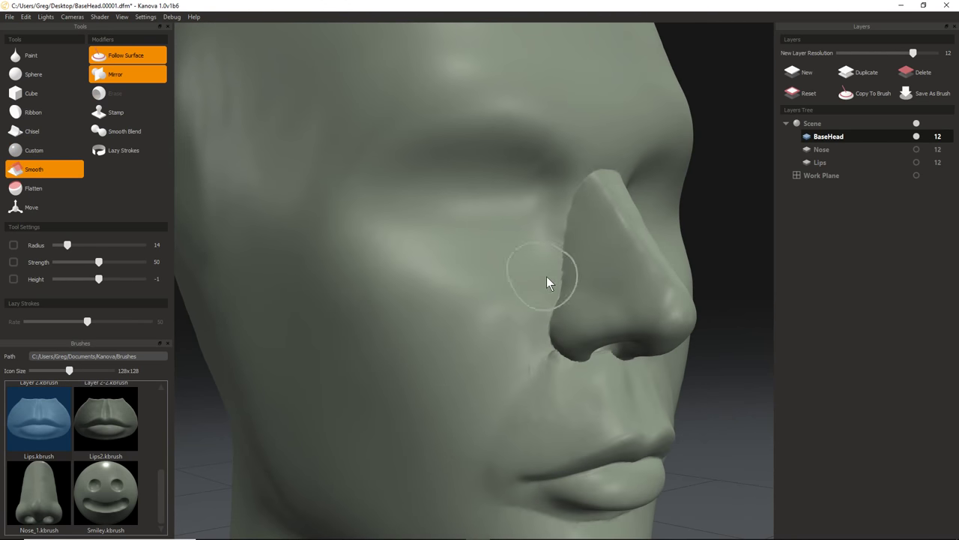
mouse_move(552, 273)
shift+mouse_down()
mouse_move(554, 242)
mouse_move(558, 272)
shift+mouse_up()
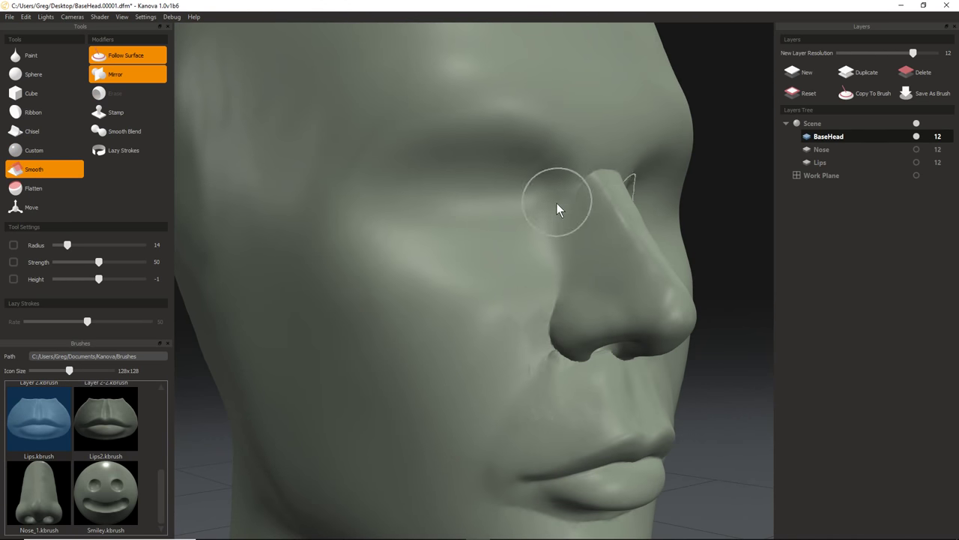
key(c)
mouse_move(576, 269)
middle_down()
mouse_move(387, 190)
mouse_move(293, 352)
middle_up()
key(s)
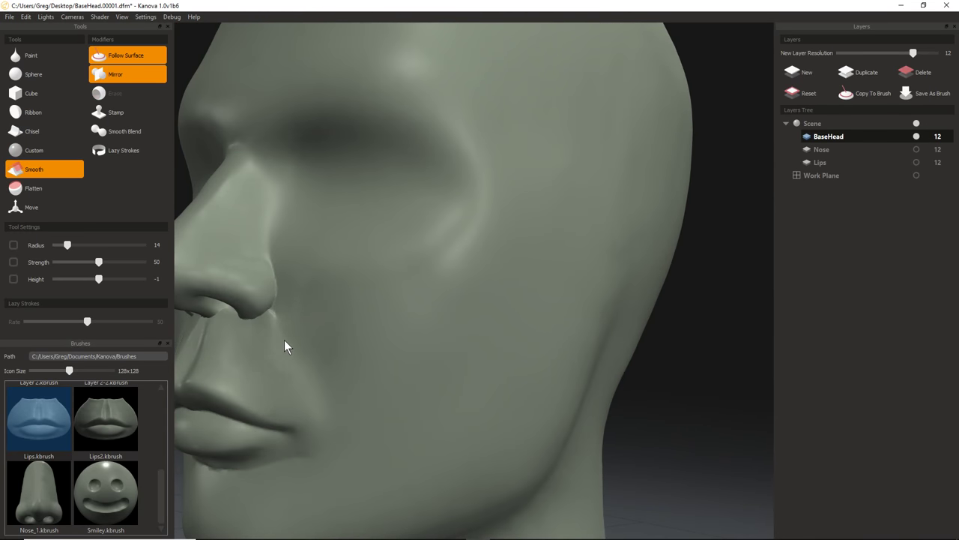
key(c)
mouse_move(311, 383)
middle_down()
mouse_move(338, 359)
mouse_move(89, 416)
middle_up()
mouse_move(406, 332)
middle_down()
mouse_move(446, 374)
mouse_move(534, 321)
mouse_move(436, 404)
middle_up()
key(s)
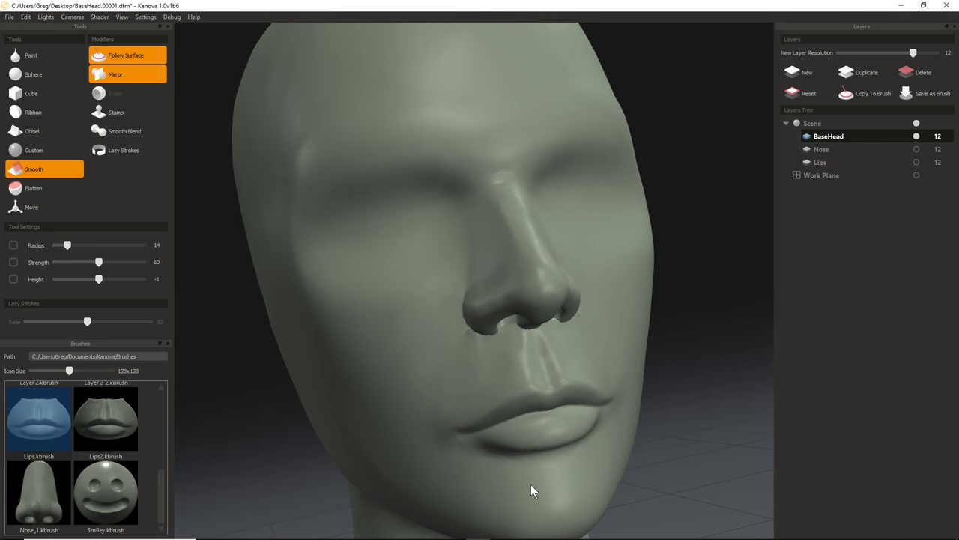
key(c)
mouse_move(530, 491)
middle_down()
mouse_move(518, 507)
mouse_move(449, 388)
mouse_move(360, 315)
middle_up()
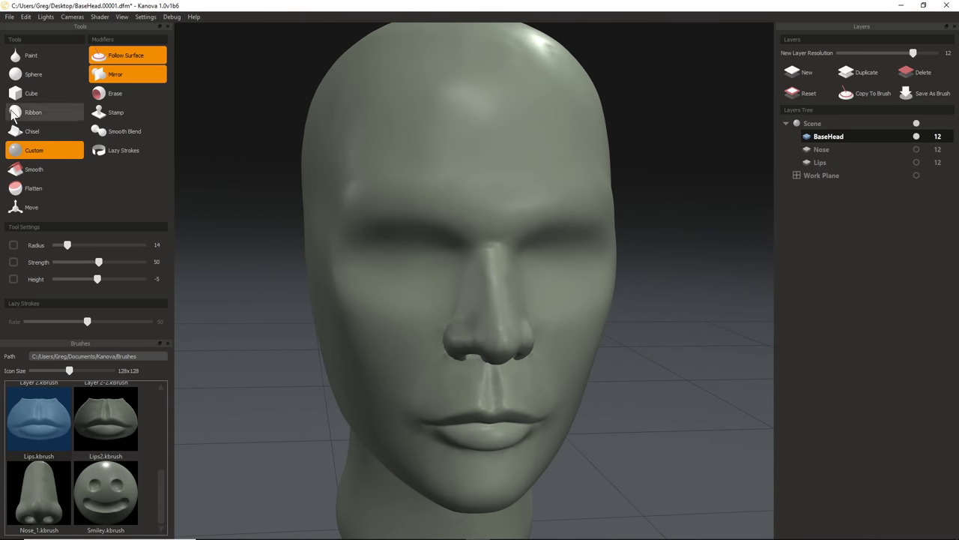
middle_drag(510, 247, 334, 291)
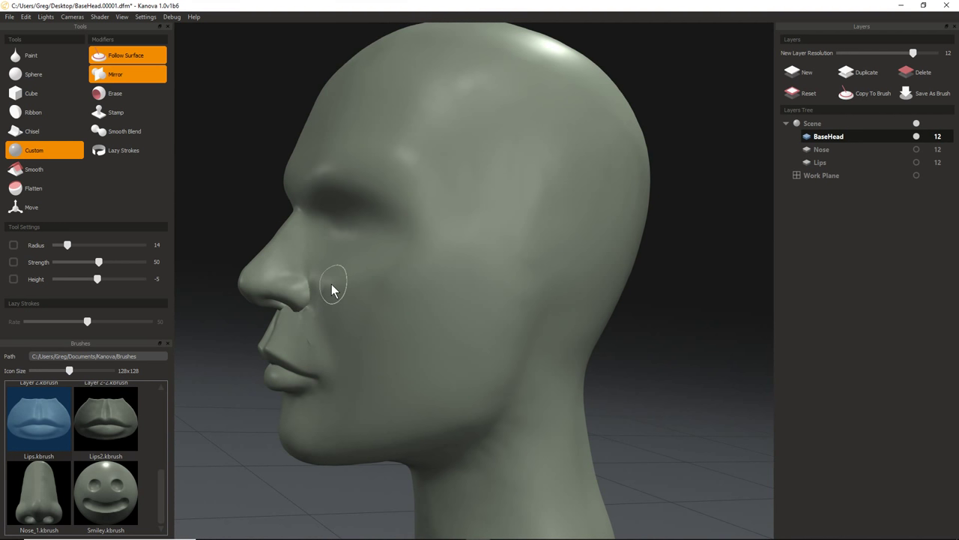
middle_drag(332, 285, 510, 197)
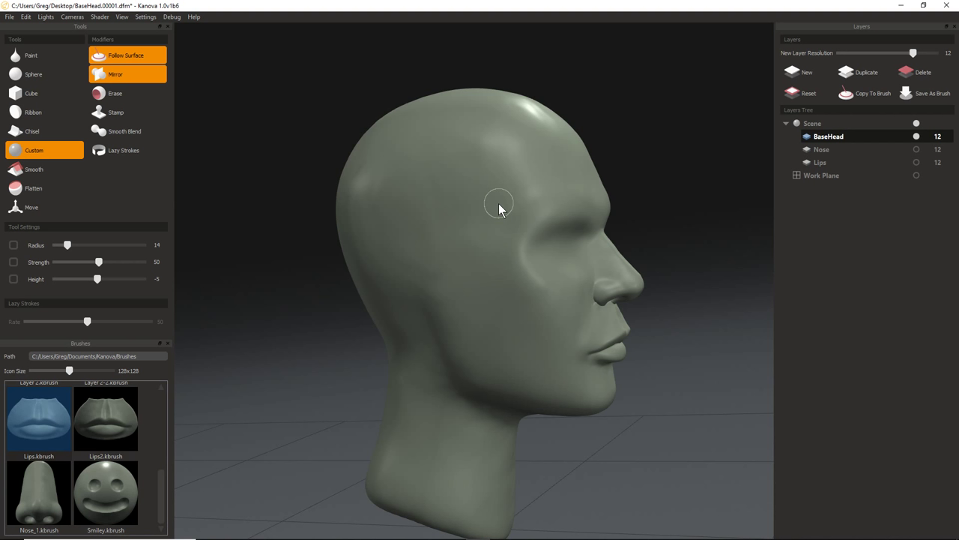
Open the eye.dfm file, discarding the unsaved changes to the base head.
click(9, 17)
click(18, 39)
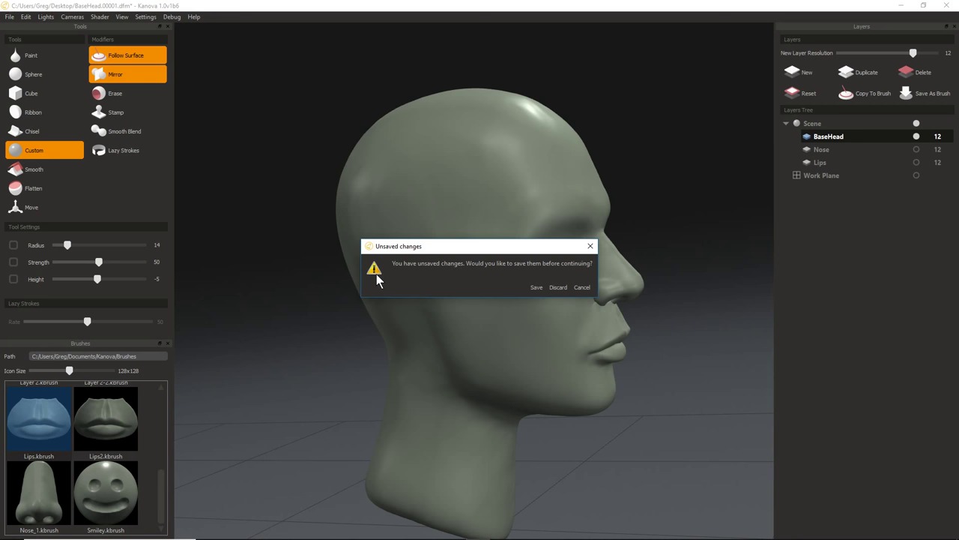
click(558, 287)
double_click(408, 317)
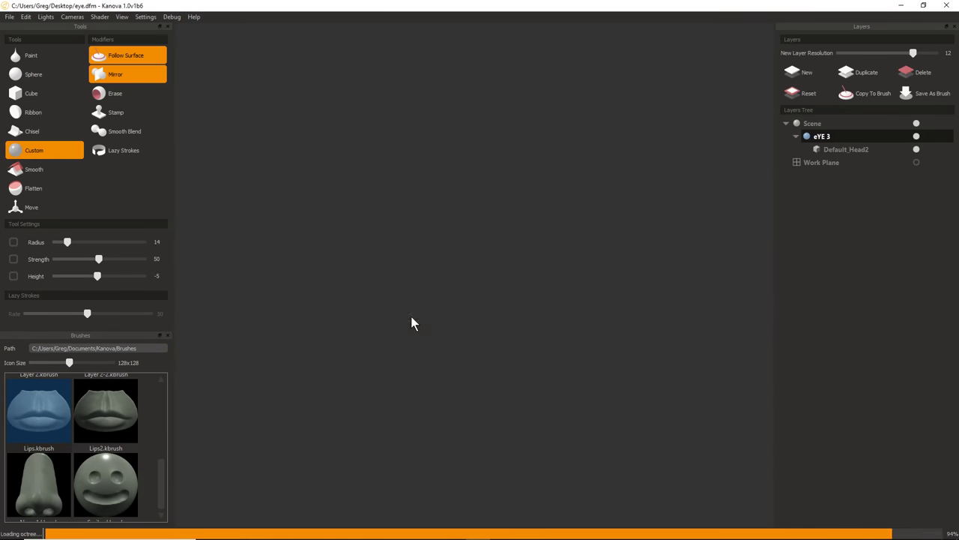
mouse_move(558, 354)
alt+mouse_down()
mouse_move(504, 365)
mouse_move(497, 320)
mouse_move(491, 351)
mouse_move(719, 353)
mouse_move(669, 353)
mouse_move(728, 319)
mouse_move(560, 299)
alt+mouse_up()
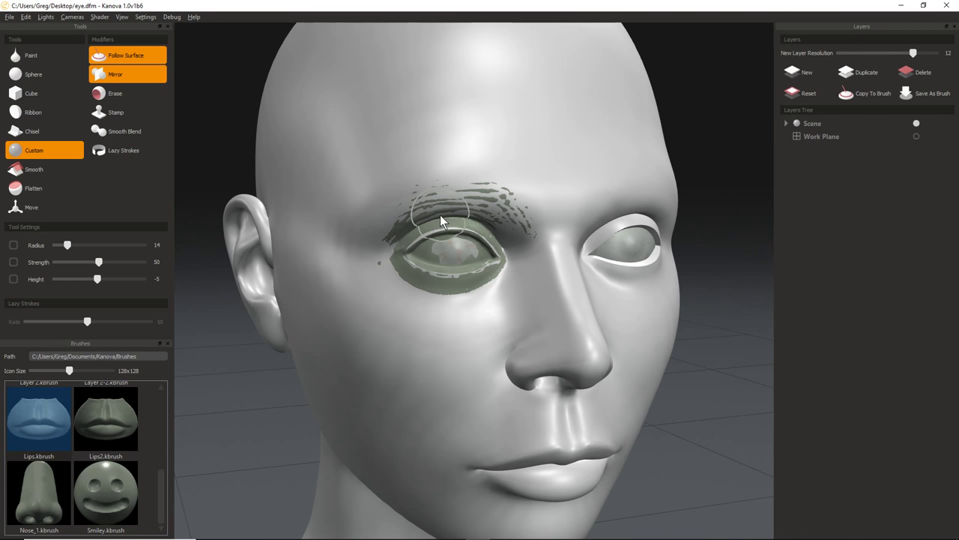
mouse_move(440, 214)
alt+mouse_down()
mouse_move(569, 224)
mouse_move(404, 250)
mouse_move(441, 230)
alt+mouse_up()
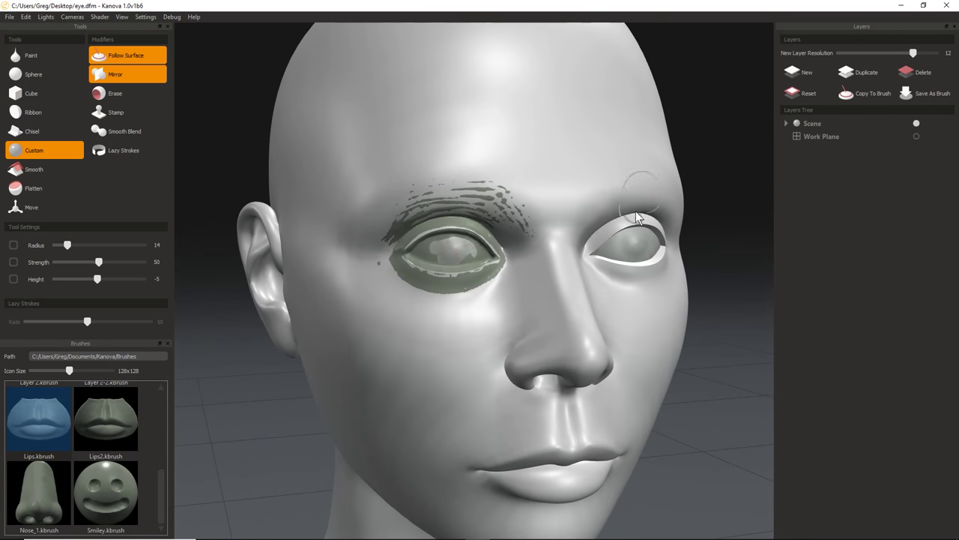
Set the Ribbon brush to radius 6 and height -43, and make Layer 7 the active layer.
click(28, 112)
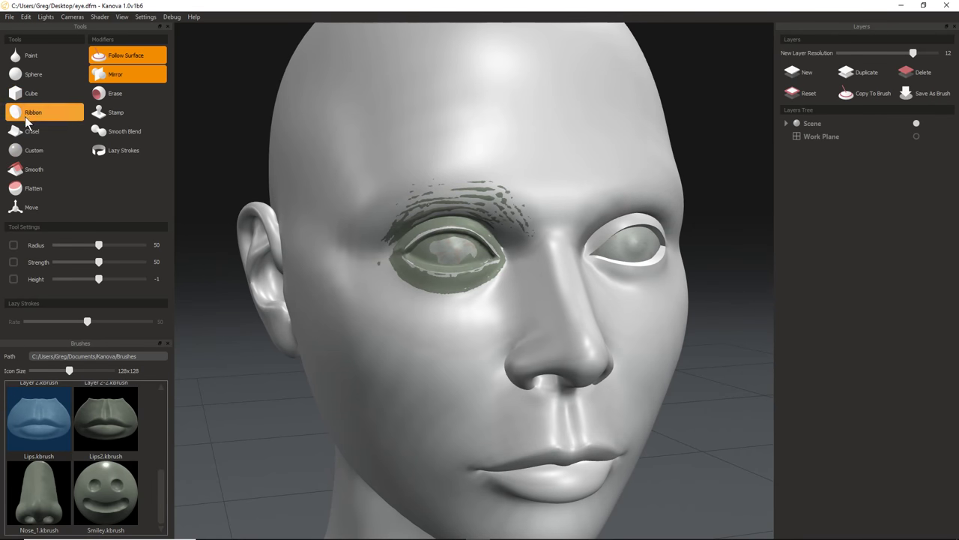
drag(98, 281, 81, 284)
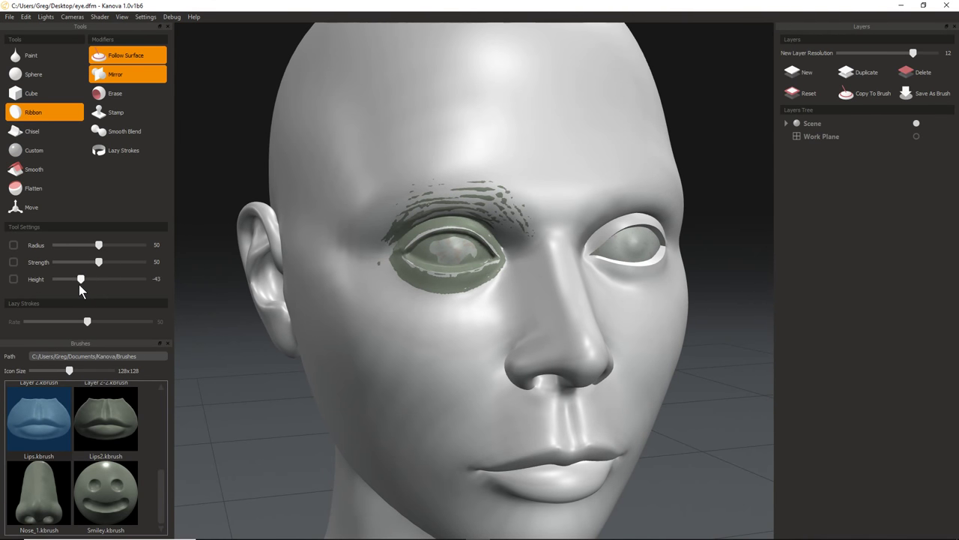
mouse_move(470, 315)
alt+mouse_down()
mouse_move(521, 332)
mouse_move(588, 323)
alt+mouse_up()
right_drag(559, 166, 501, 206)
alt+drag(501, 205, 444, 214)
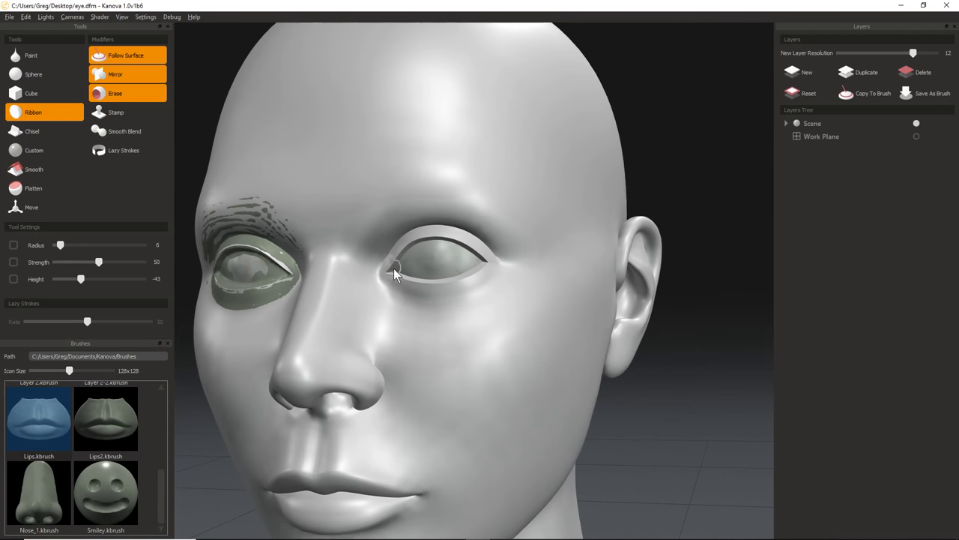
ctrl+alt+drag(393, 268, 523, 243)
click(787, 123)
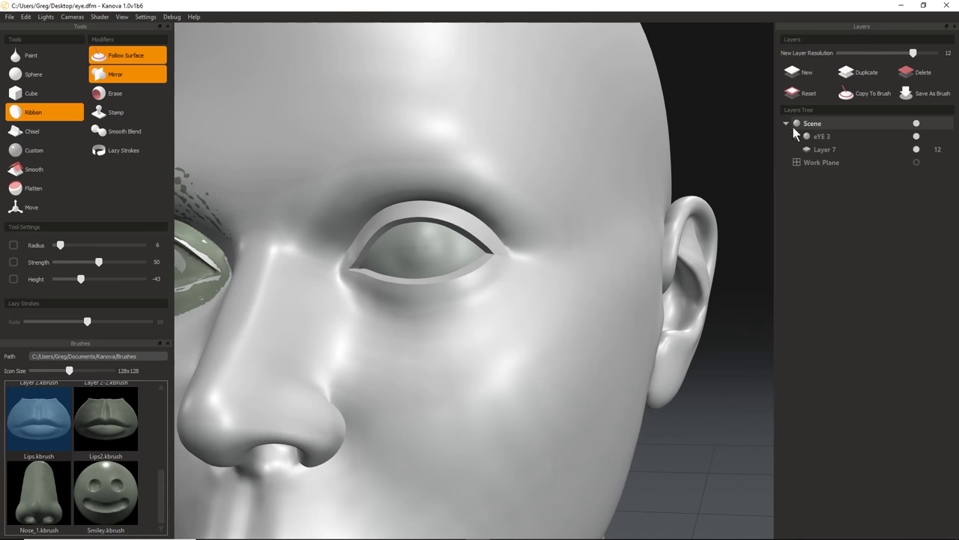
click(818, 152)
Build a Ribbon stroke over the brow above the uncovered eye and erase a patch from its middle.
middle_drag(674, 180, 375, 222)
mouse_move(396, 193)
mouse_down()
mouse_move(441, 176)
mouse_move(436, 150)
mouse_move(415, 167)
mouse_up()
key(shift)
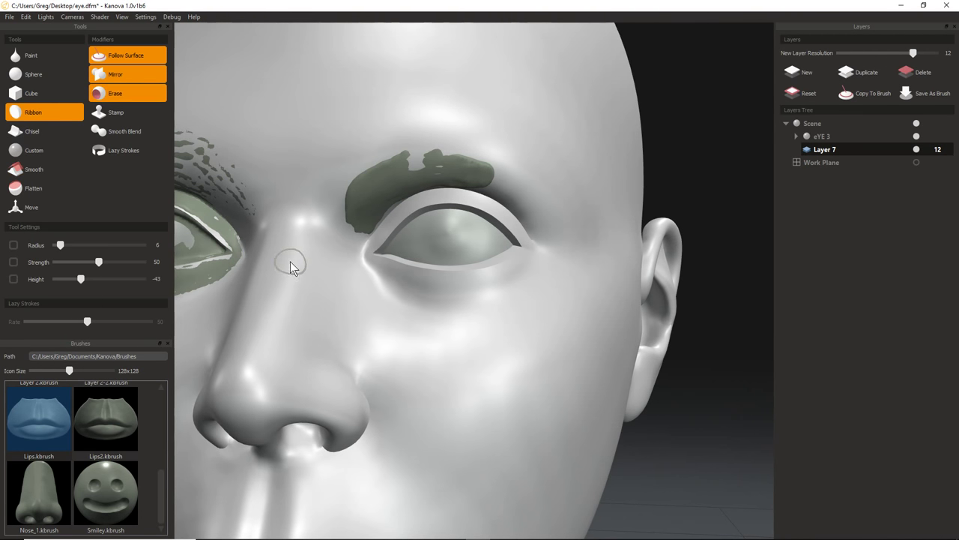
key(shift)
shift+drag(408, 175, 494, 174)
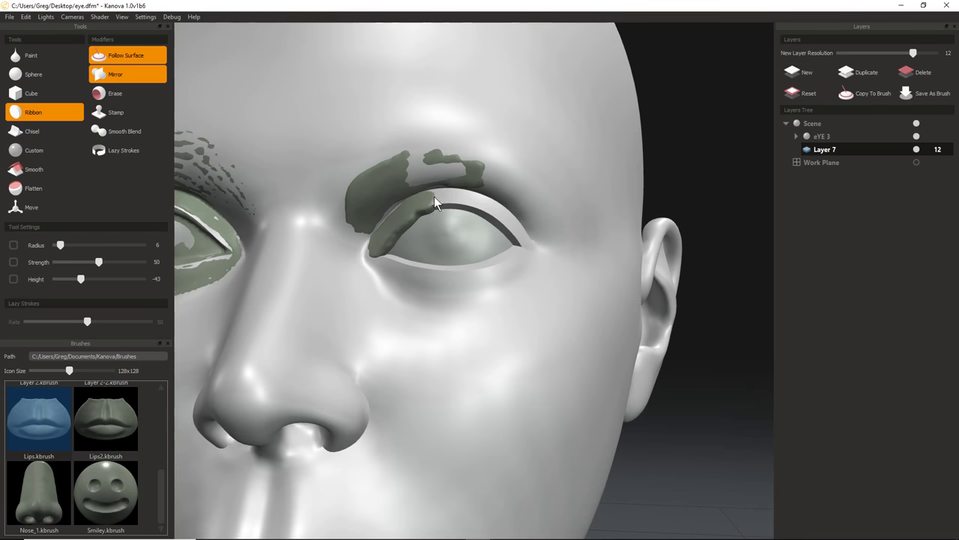
Cover the inner corner of the upper eyelid with Ribbon strokes at radius 2, and erase the excess toward the brow at radius 6.
scroll(377, 239, up, 5)
middle_drag(445, 290, 465, 303)
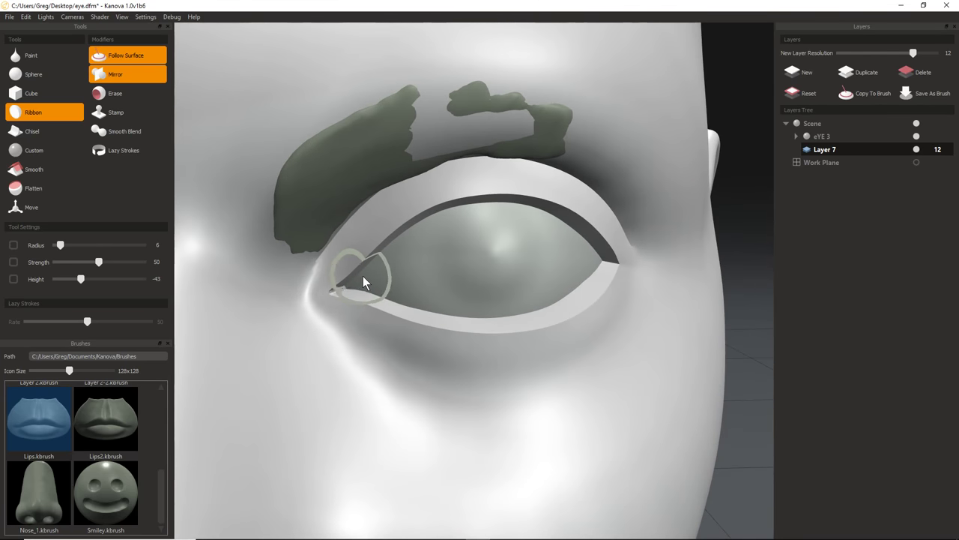
key(bracketleft)
key(bracketleft)
key(bracketright)
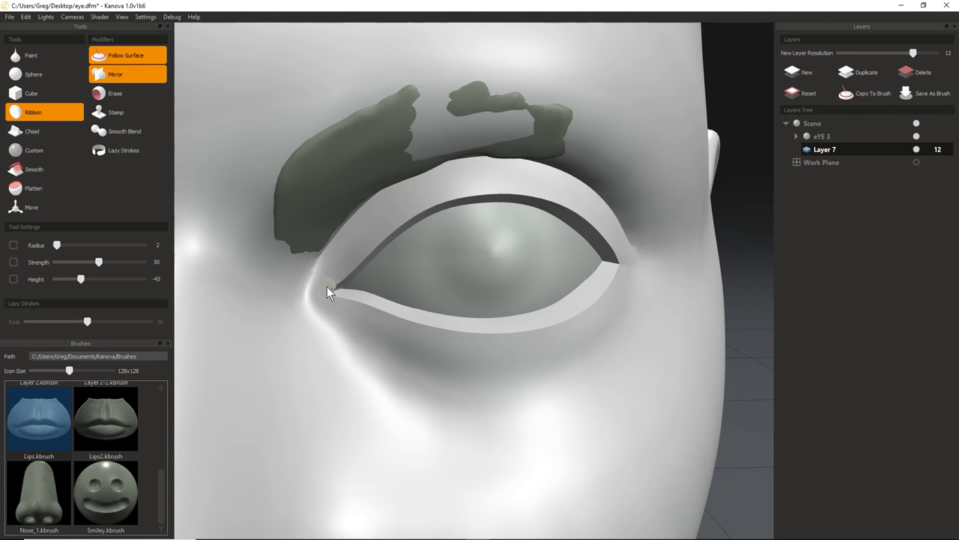
click(326, 283)
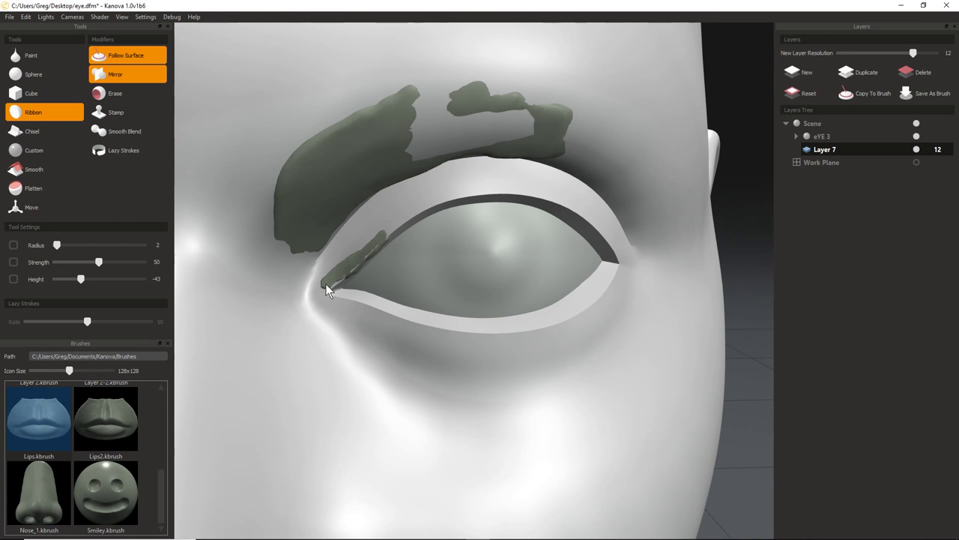
mouse_move(326, 283)
mouse_down()
mouse_move(361, 239)
mouse_move(383, 187)
mouse_up()
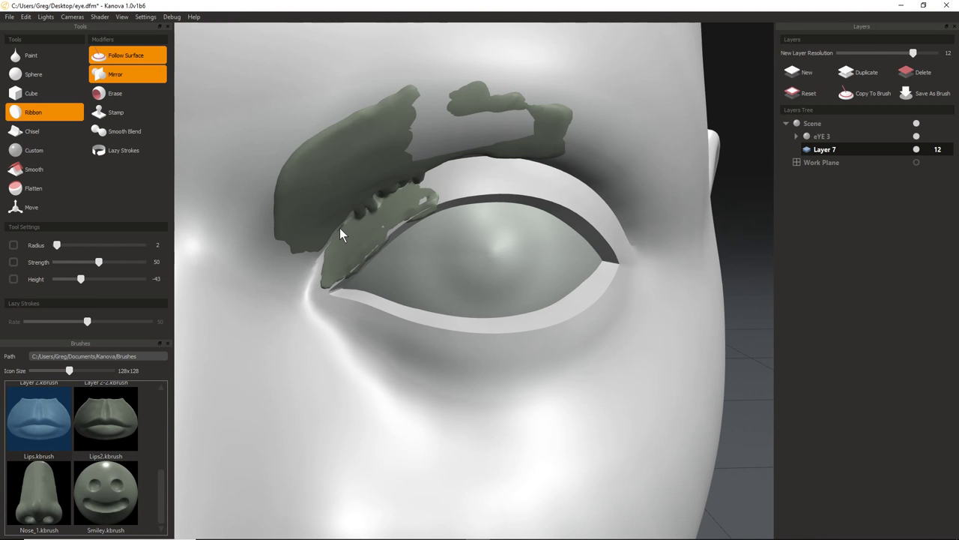
drag(327, 256, 376, 203)
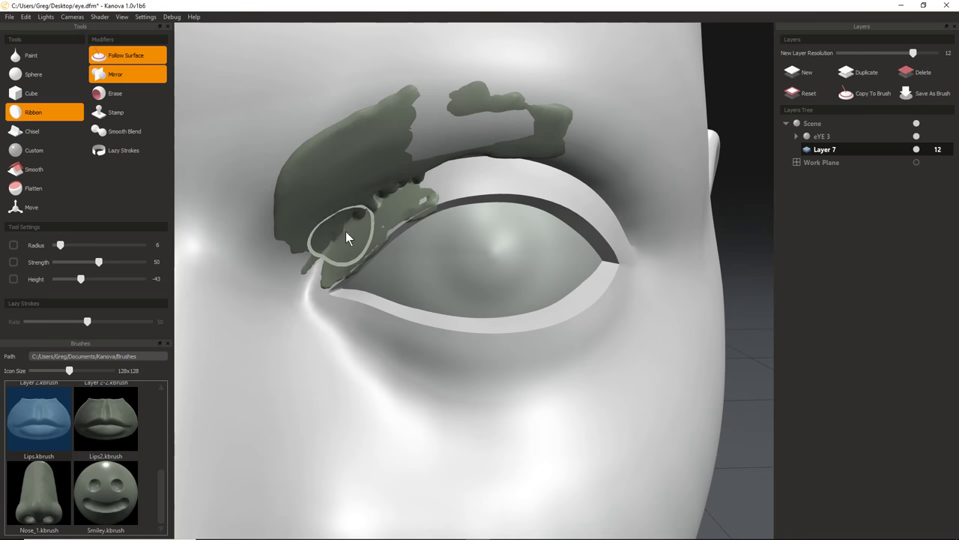
mouse_move(340, 223)
shift+mouse_down()
mouse_move(370, 213)
mouse_move(408, 179)
mouse_move(384, 202)
shift+mouse_up()
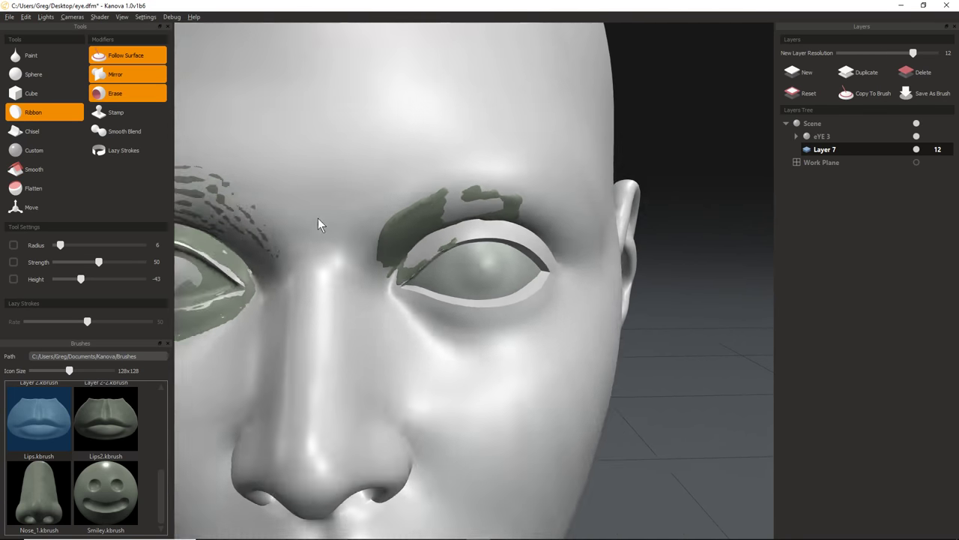
Hide the eYE 3 layer and examine the separate eye and brow forms of Layer 7 from several angles.
mouse_move(318, 219)
ctrl+alt+mouse_down()
mouse_move(289, 221)
mouse_move(348, 201)
mouse_move(347, 210)
mouse_move(446, 221)
ctrl+alt+mouse_up()
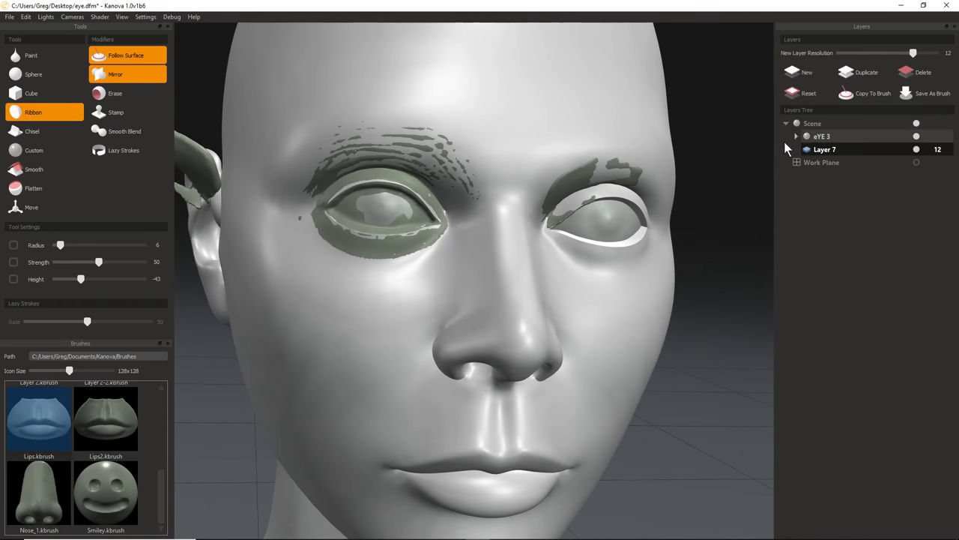
click(916, 136)
alt+drag(517, 253, 411, 275)
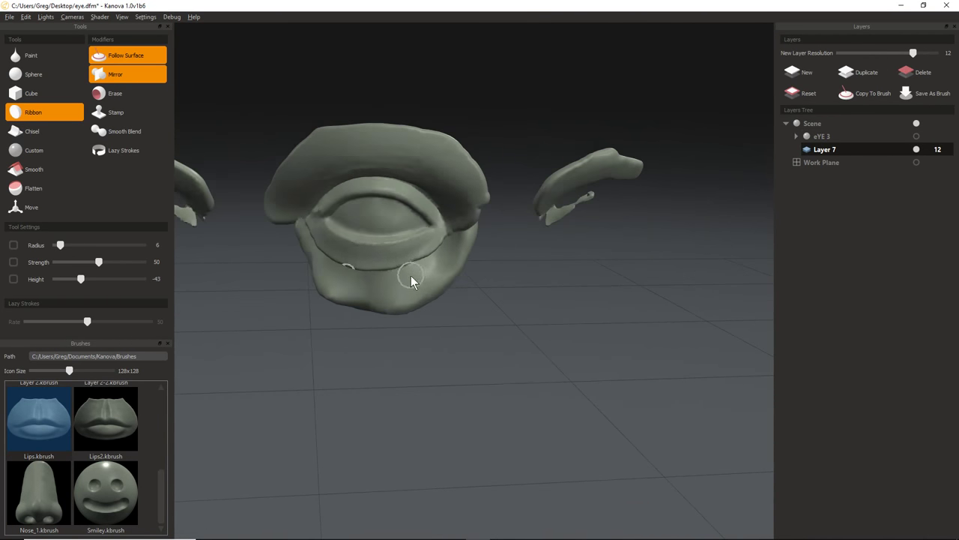
mouse_move(308, 258)
alt+shift+mouse_down()
mouse_move(446, 262)
mouse_move(487, 249)
alt+shift+mouse_up()
mouse_move(408, 222)
alt+mouse_down()
mouse_move(418, 169)
mouse_move(370, 218)
alt+mouse_up()
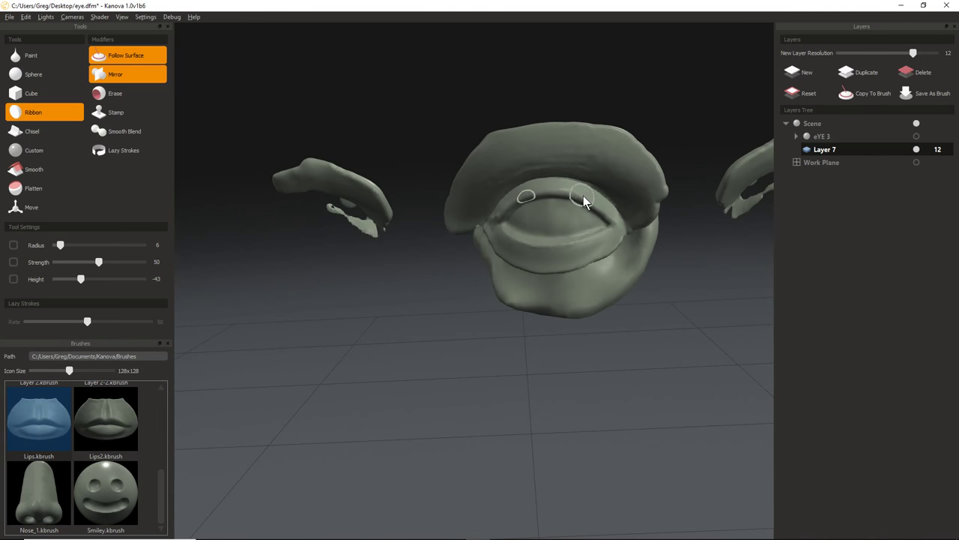
middle_drag(575, 192, 430, 203)
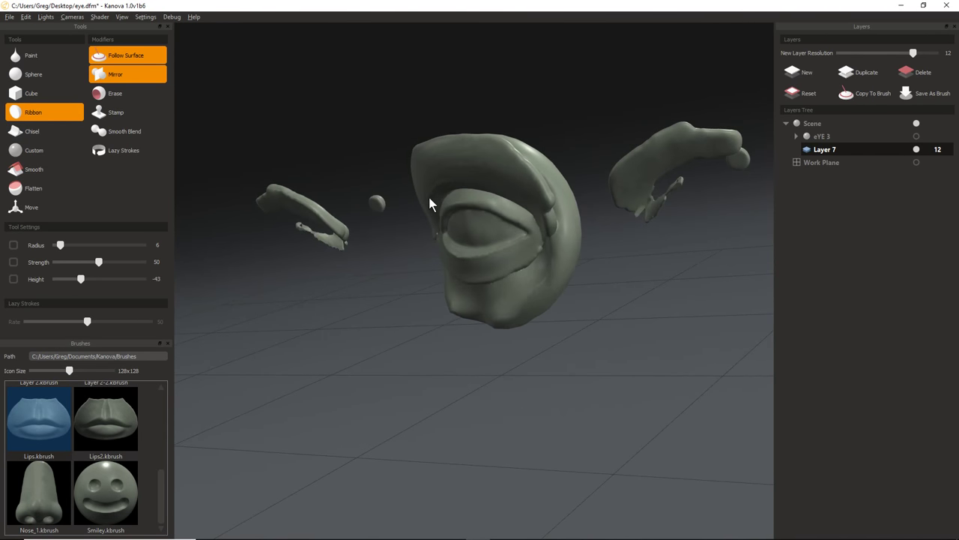
middle_drag(484, 251, 581, 193)
Turn off the Mirror modifier for both the Smooth and Ribbon tools.
key(shift)
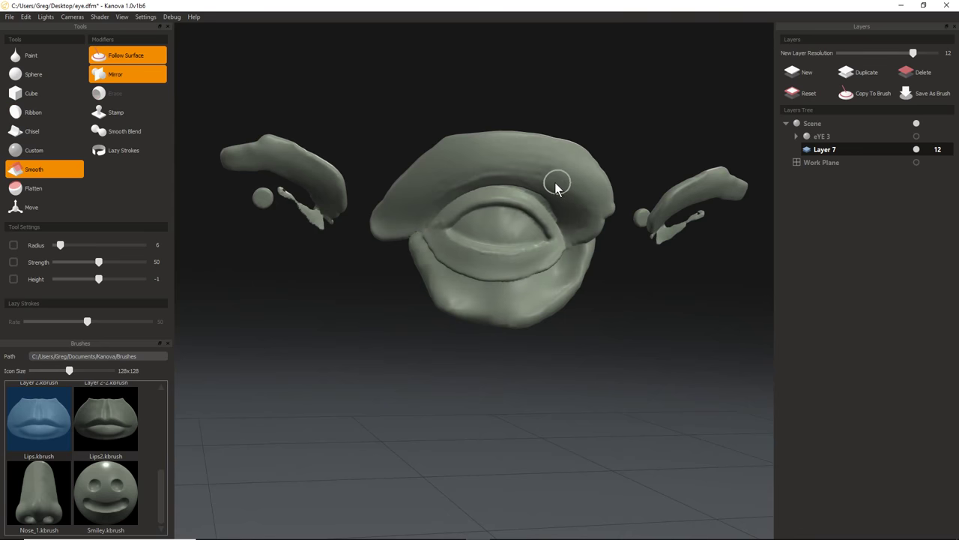
click(126, 75)
key(shift)
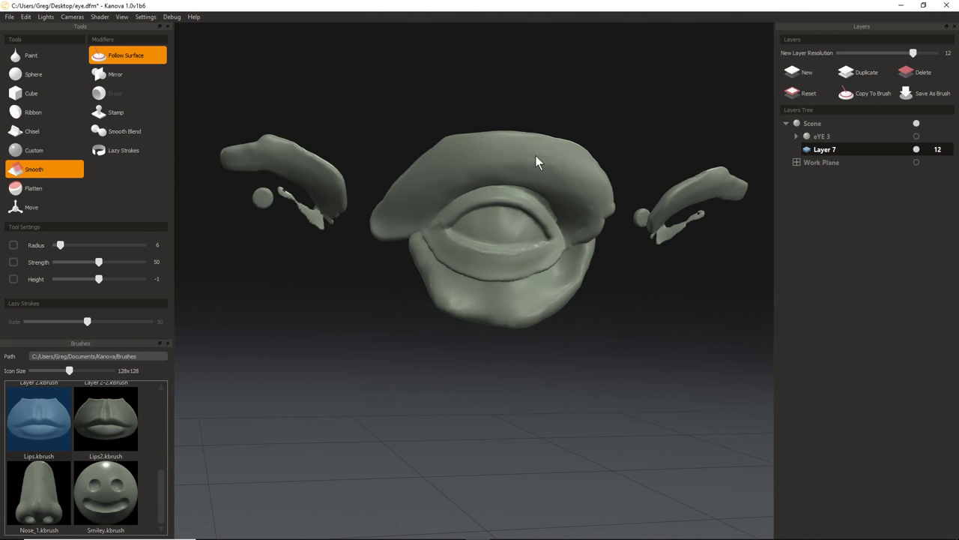
key(shift)
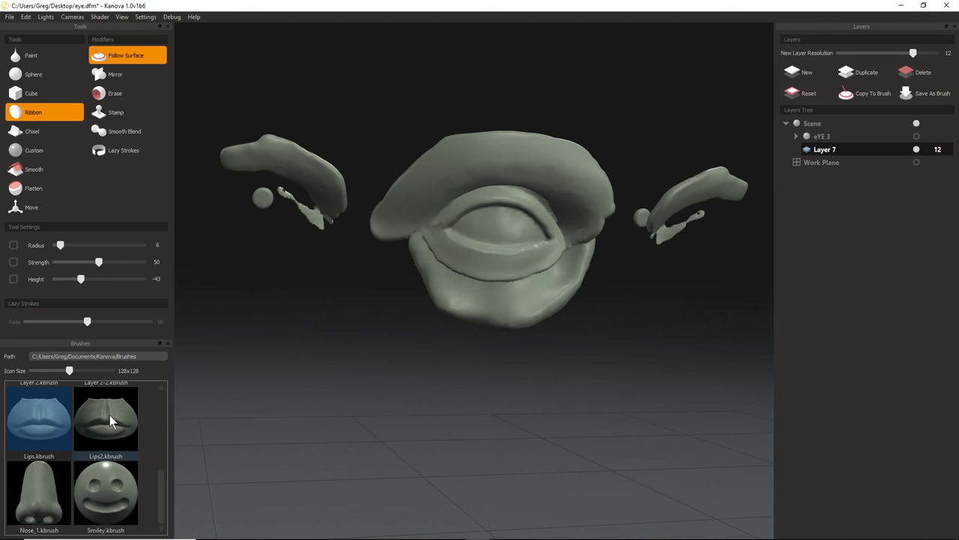